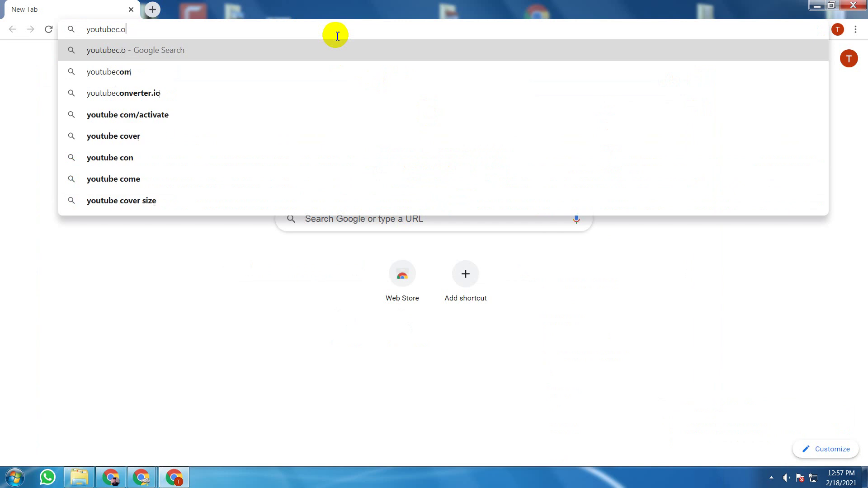
- Go to youtube.com, then dismiss the notification request and the new Library tip
{"action": "key", "text": "BackSpace"}
{"action": "key", "text": "BackSpace"}
{"action": "key", "text": "BackSpace"}
{"action": "type", "text": ".com"}
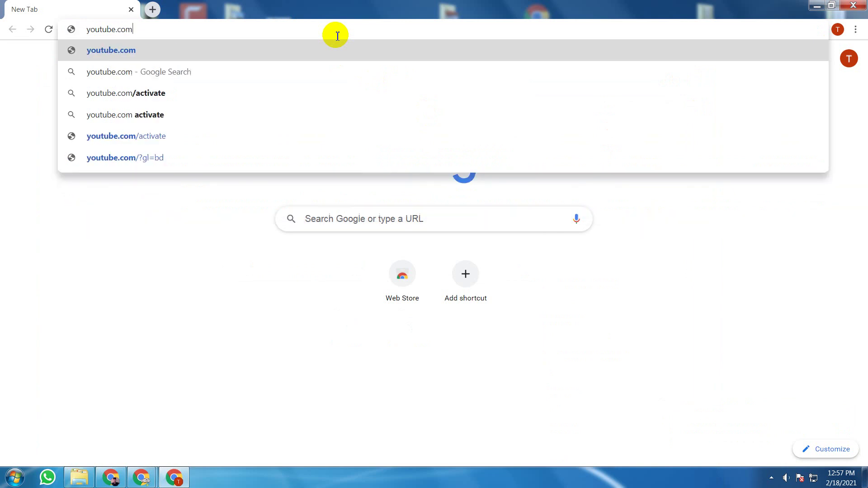
{"action": "key", "text": "Return"}
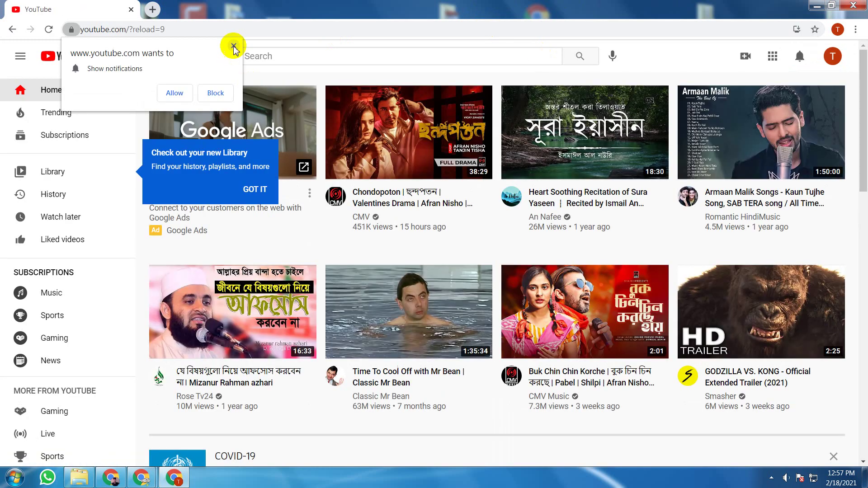
{"action": "left_click", "coordinate": [234, 47]}
{"action": "left_click", "coordinate": [260, 190]}
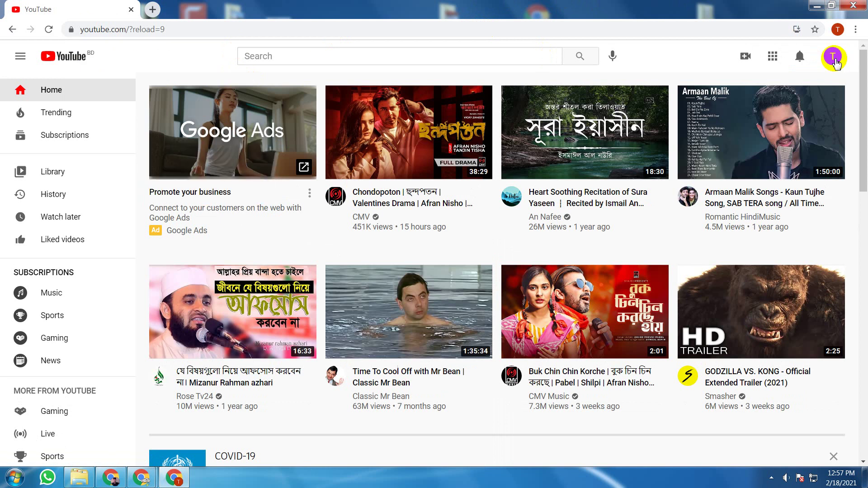
- Start creating a YouTube channel from the account options, choosing to use a custom name
{"action": "left_click", "coordinate": [834, 60]}
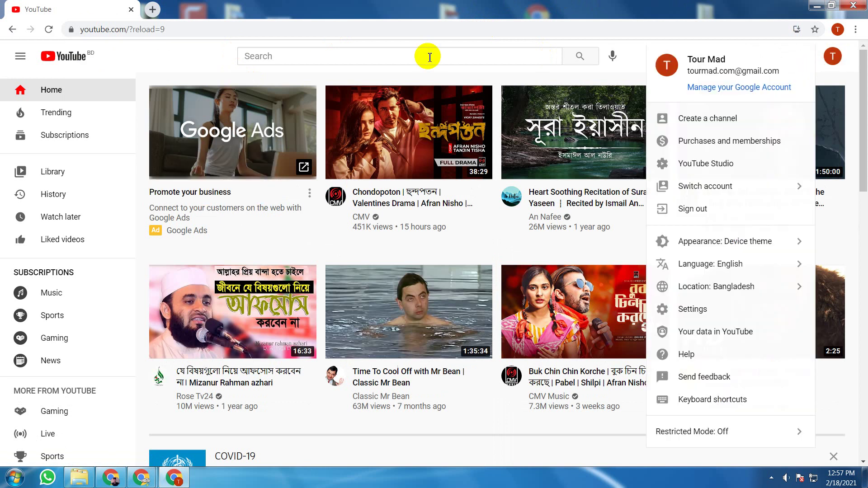
{"action": "left_click", "coordinate": [604, 80]}
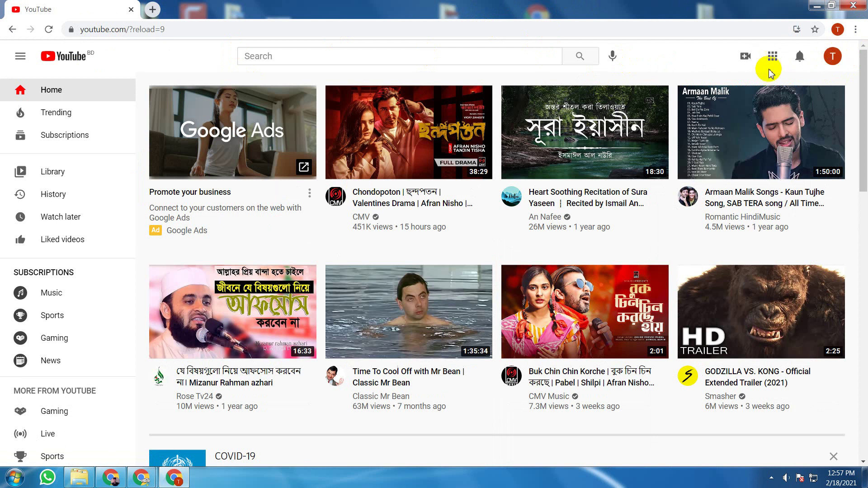
{"action": "left_click", "coordinate": [833, 58]}
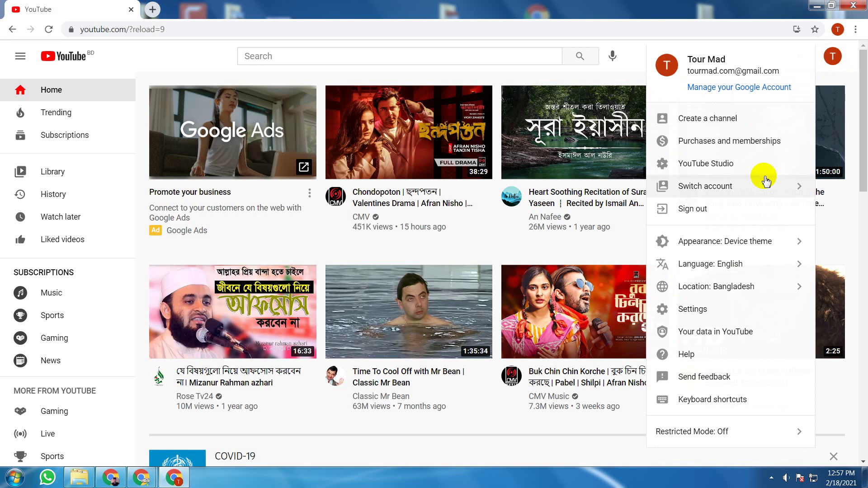
{"action": "left_click", "coordinate": [735, 125]}
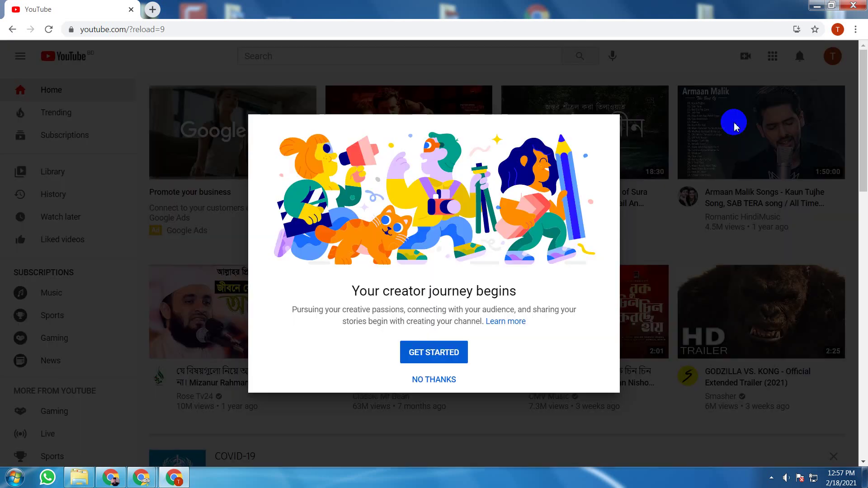
{"action": "left_click", "coordinate": [413, 354]}
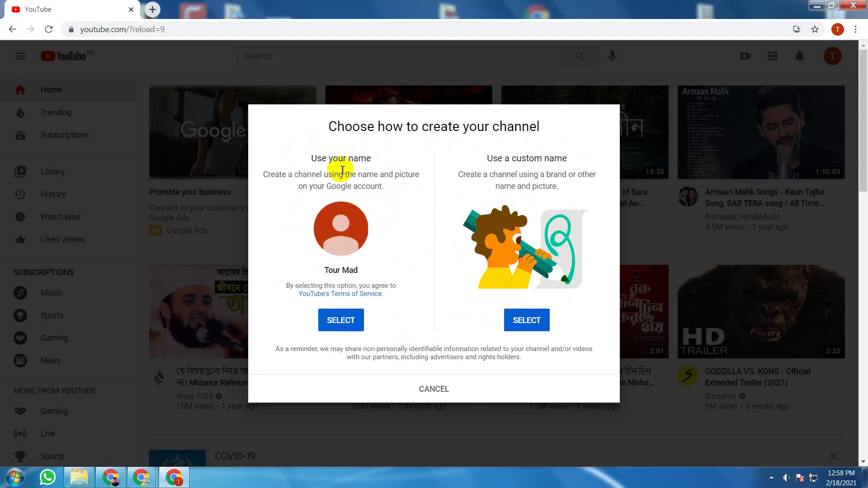
{"action": "left_click", "coordinate": [357, 248]}
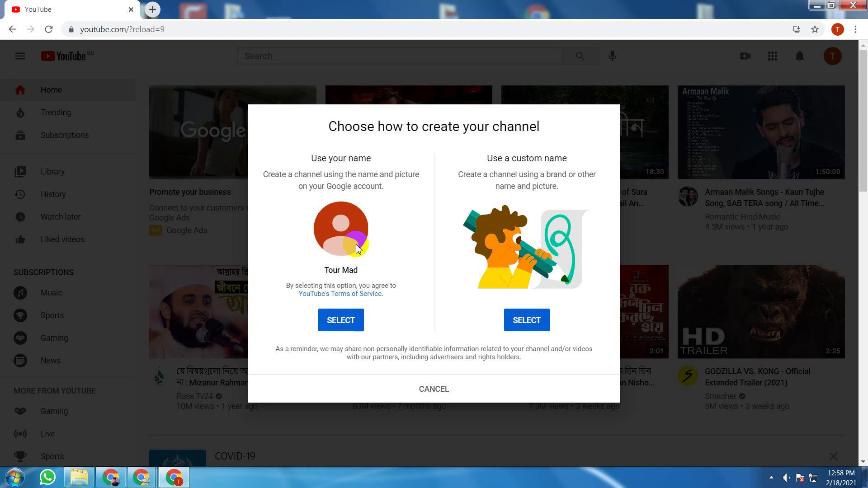
{"action": "left_click", "coordinate": [520, 329]}
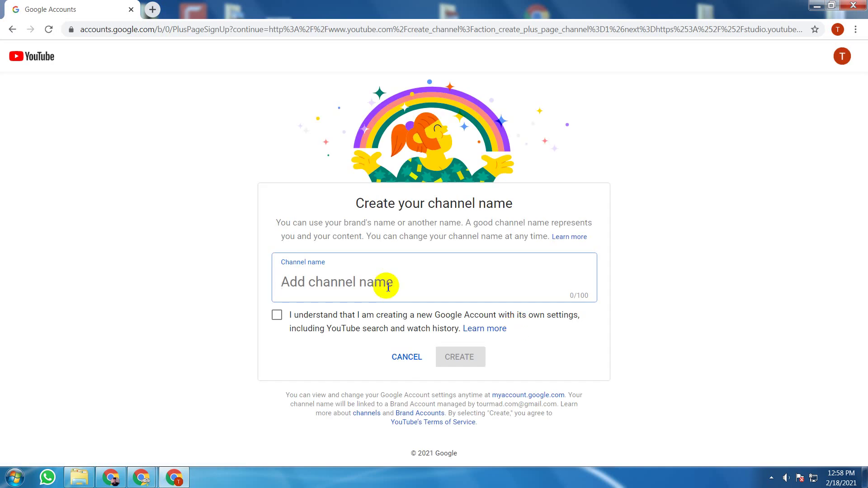
- Name the channel "Tour Mad", accept the new Google Account acknowledgement, and create the channel
{"action": "type", "text": "M"}
{"action": "key", "text": "BackSpace"}
{"action": "type", "text": "To"}
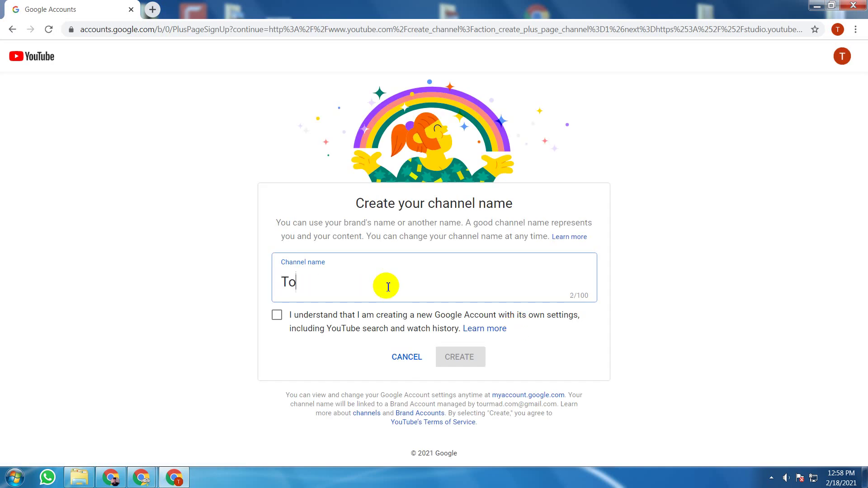
{"action": "type", "text": "ur Mad"}
{"action": "left_click", "coordinate": [314, 321]}
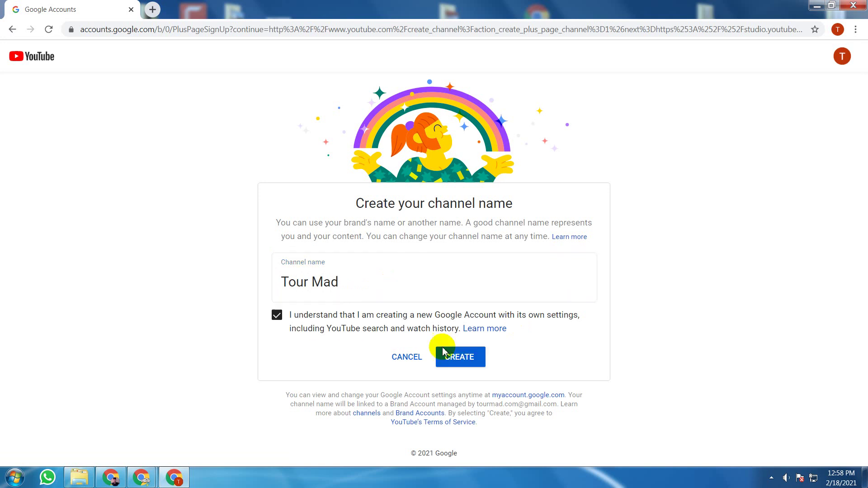
{"action": "left_click", "coordinate": [444, 352]}
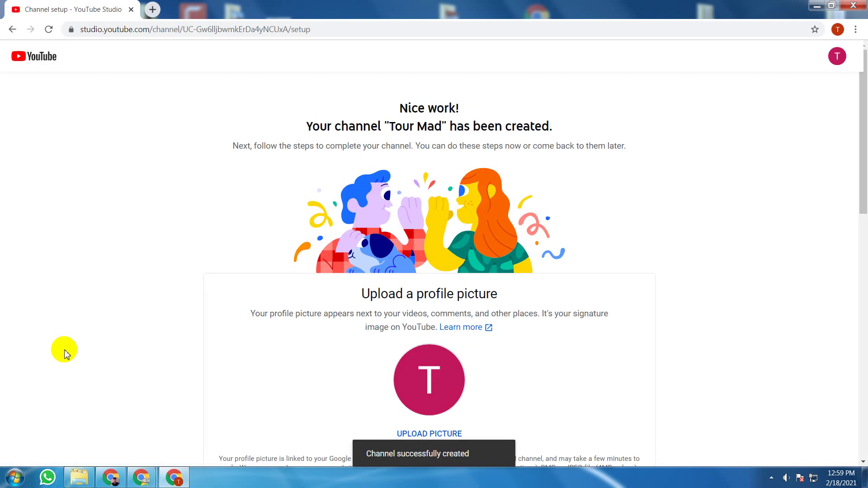
- Start uploading a profile picture in the channel setup
{"action": "scroll", "coordinate": [67, 348], "scroll_direction": "down", "scroll_amount": 5}
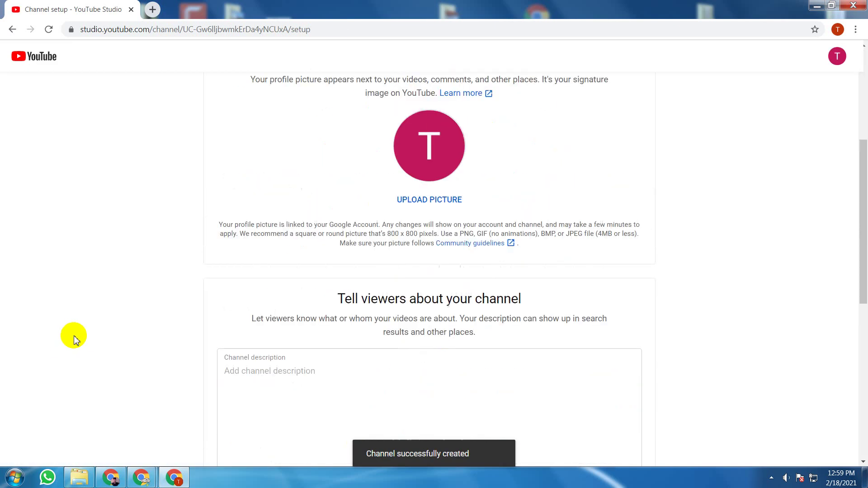
{"action": "scroll", "coordinate": [75, 339], "scroll_direction": "up", "scroll_amount": 3}
{"action": "left_click", "coordinate": [434, 320]}
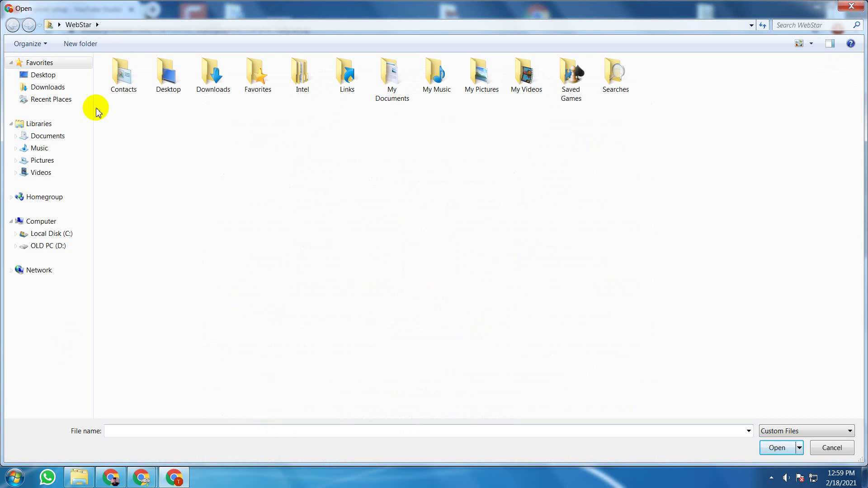
- Look through the Desktop files and the THMB folder for a suitable channel profile picture
{"action": "left_click", "coordinate": [43, 74]}
{"action": "left_click", "coordinate": [446, 262]}
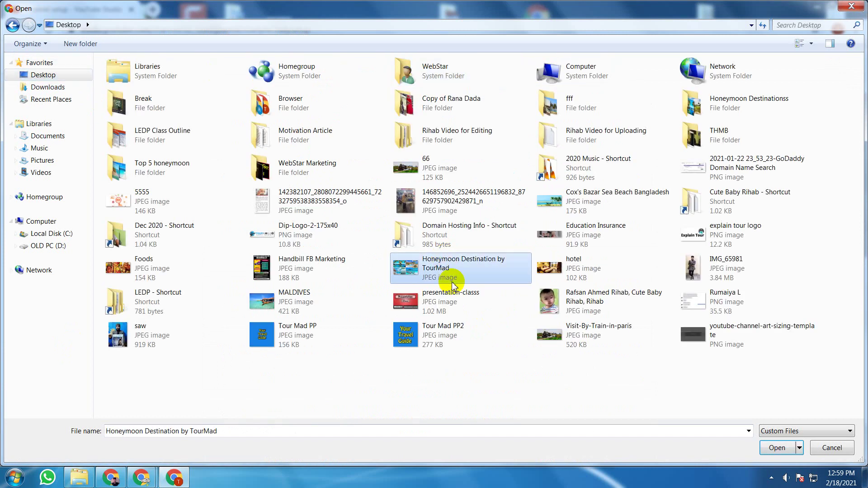
{"action": "key", "text": "Down"}
{"action": "key", "text": "Down"}
{"action": "key", "text": "t"}
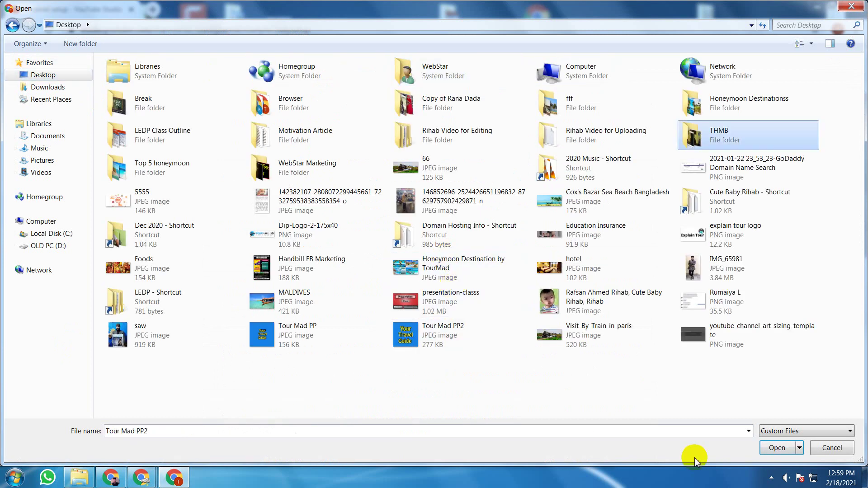
{"action": "key", "text": "o"}
{"action": "key", "text": "u"}
{"action": "key", "text": "Right"}
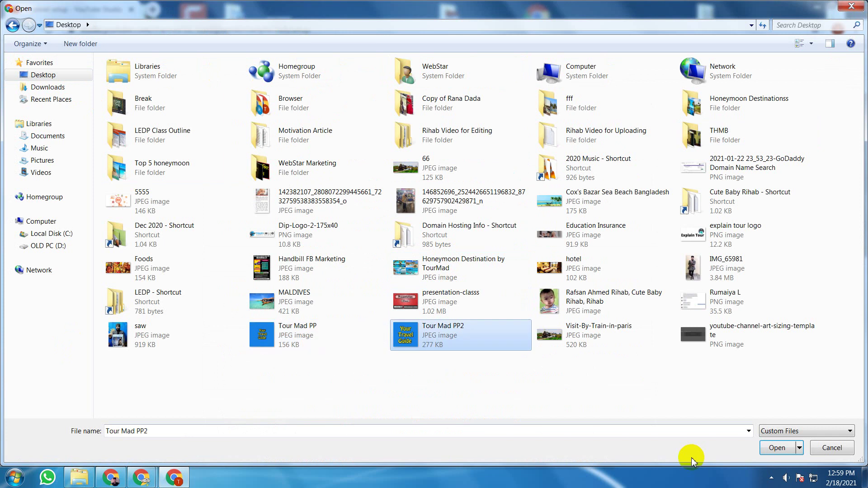
{"action": "key", "text": "t"}
{"action": "left_click", "coordinate": [631, 377]}
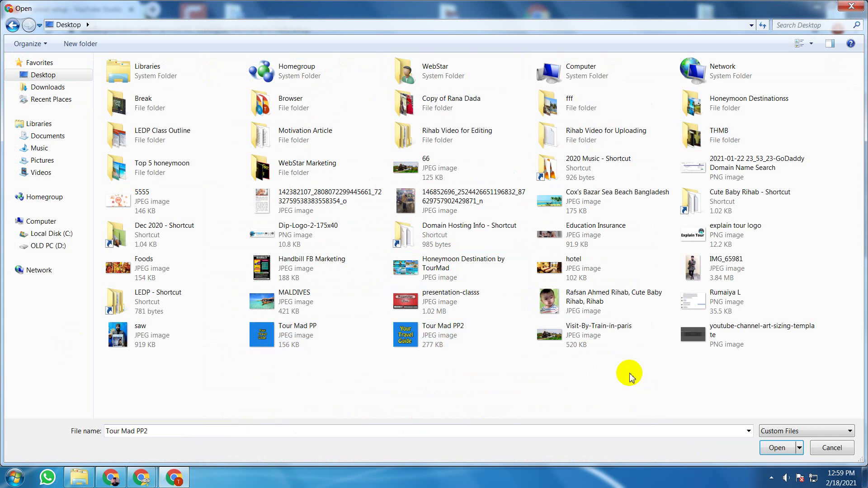
{"action": "key", "text": "t"}
{"action": "key", "text": "t"}
{"action": "key", "text": "t"}
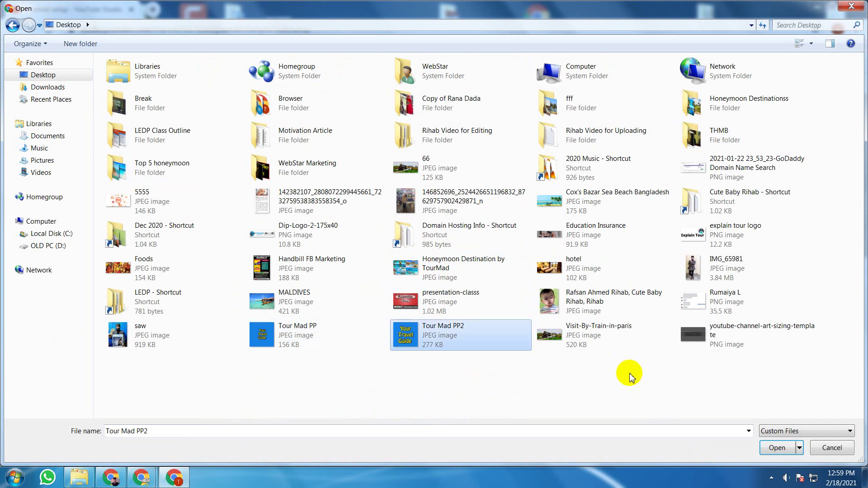
{"action": "key", "text": "t"}
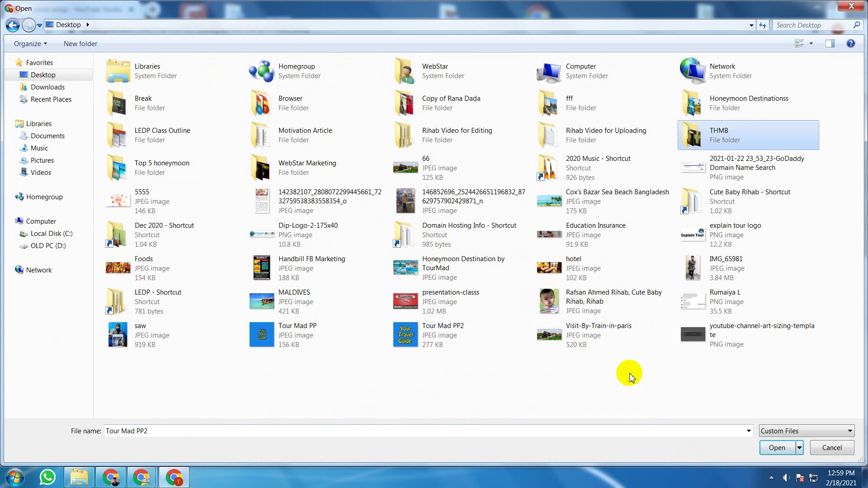
{"action": "double_click", "coordinate": [719, 141]}
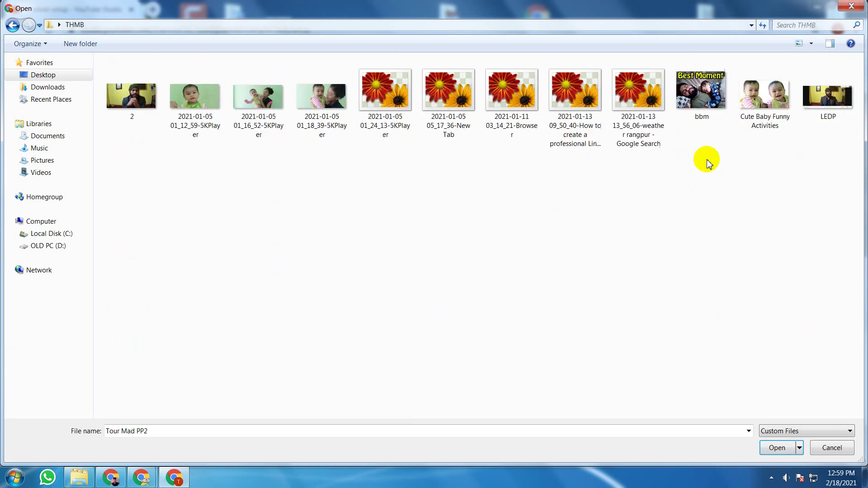
{"action": "left_click", "coordinate": [12, 25]}
{"action": "left_click", "coordinate": [437, 211]}
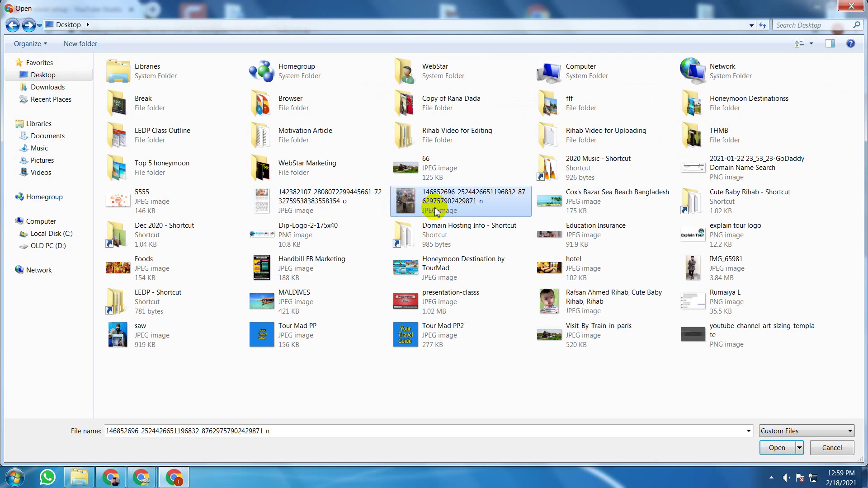
{"action": "key", "text": "t"}
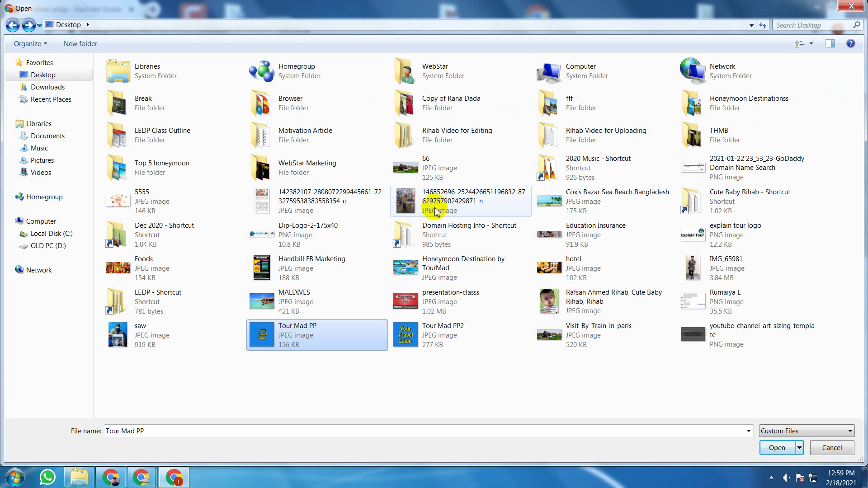
{"action": "key", "text": "t"}
{"action": "key", "text": "t"}
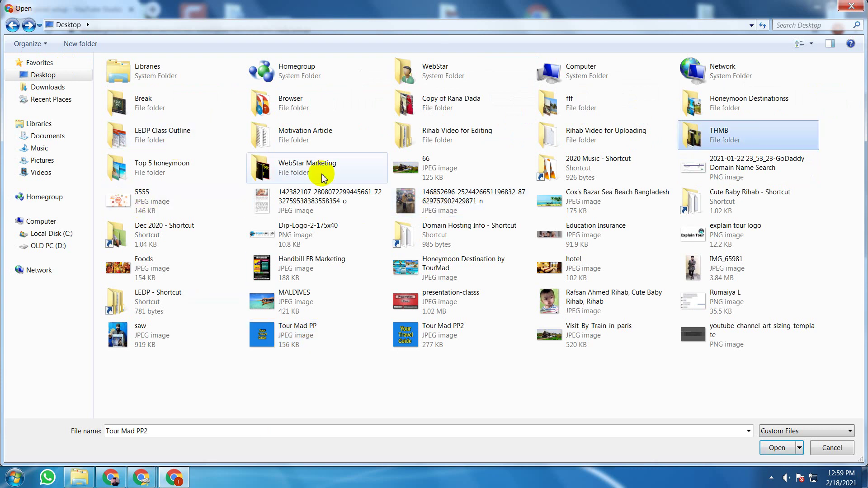
- Browse to the WorkStation folder on the OLD PC (D:) drive
{"action": "left_click", "coordinate": [64, 246]}
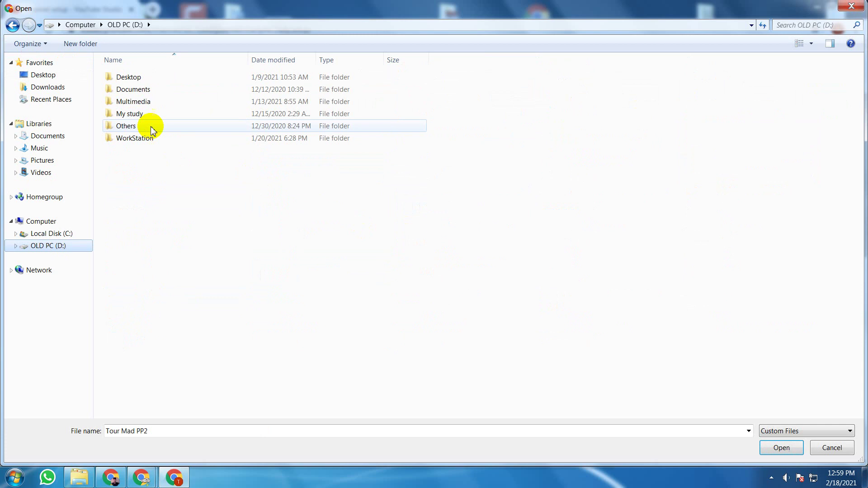
{"action": "double_click", "coordinate": [156, 138]}
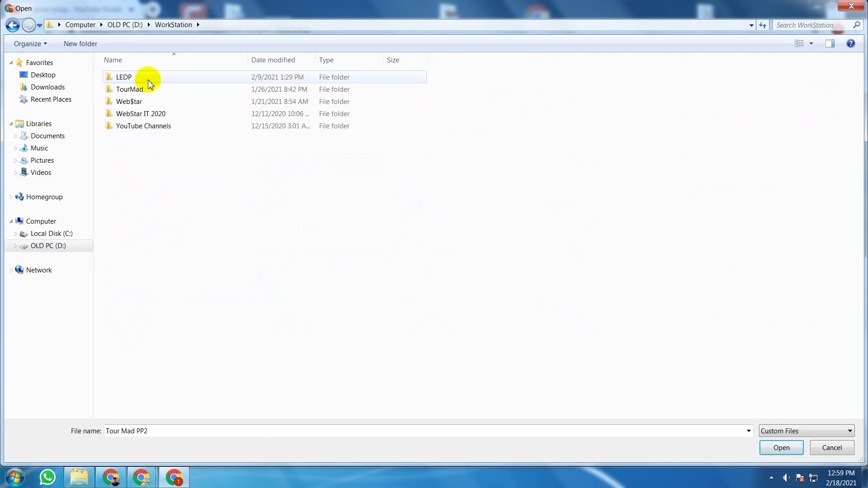
{"action": "double_click", "coordinate": [152, 102]}
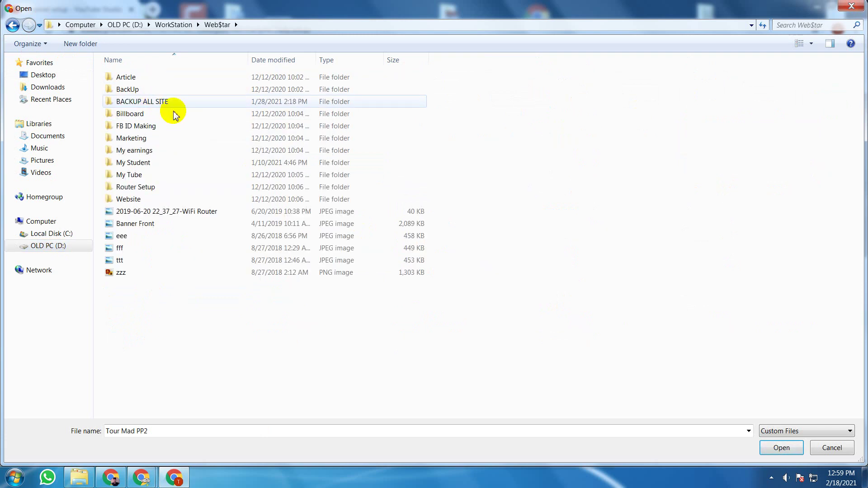
{"action": "left_click", "coordinate": [143, 201]}
{"action": "double_click", "coordinate": [142, 201]}
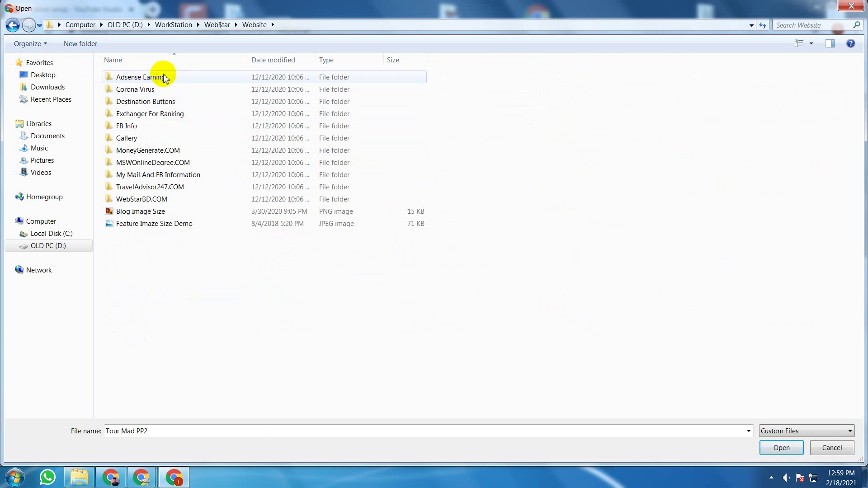
{"action": "left_click", "coordinate": [14, 26]}
{"action": "left_click", "coordinate": [14, 26]}
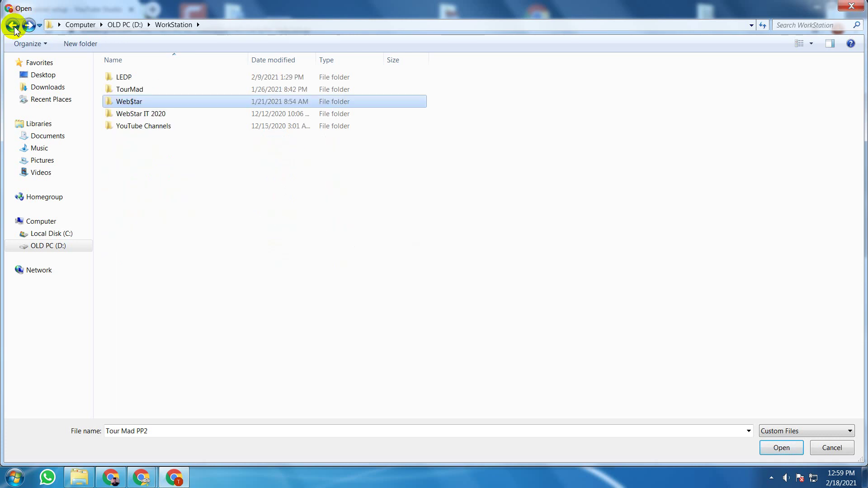
- Upload the Tour Mad Icon image from the TourMad folder's Logo & Icon subfolder as the profile picture
{"action": "double_click", "coordinate": [136, 89]}
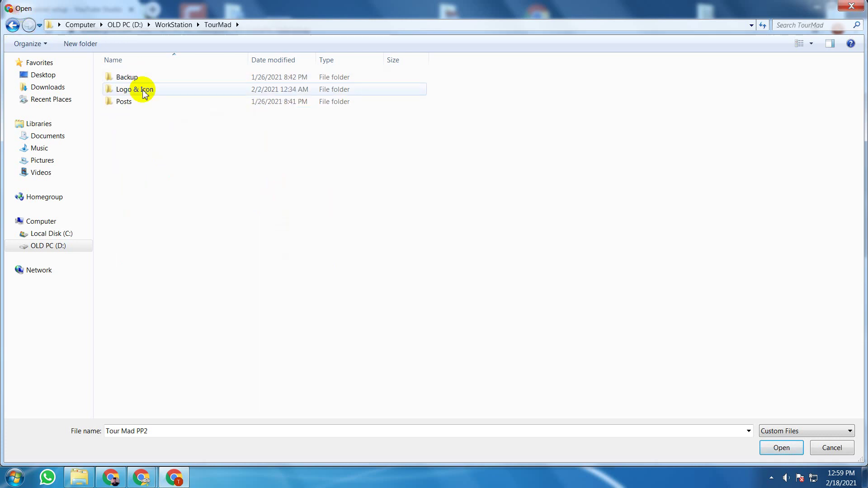
{"action": "double_click", "coordinate": [144, 92]}
{"action": "left_click", "coordinate": [199, 82]}
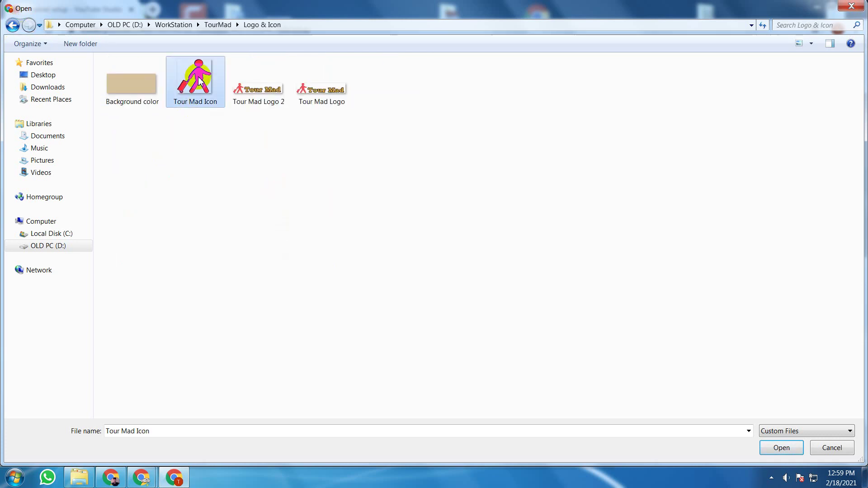
{"action": "double_click", "coordinate": [200, 81]}
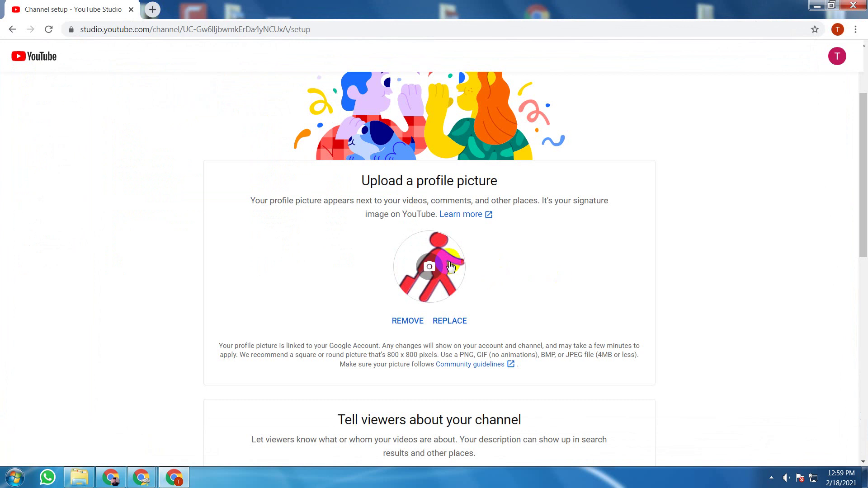
{"action": "left_click", "coordinate": [440, 279]}
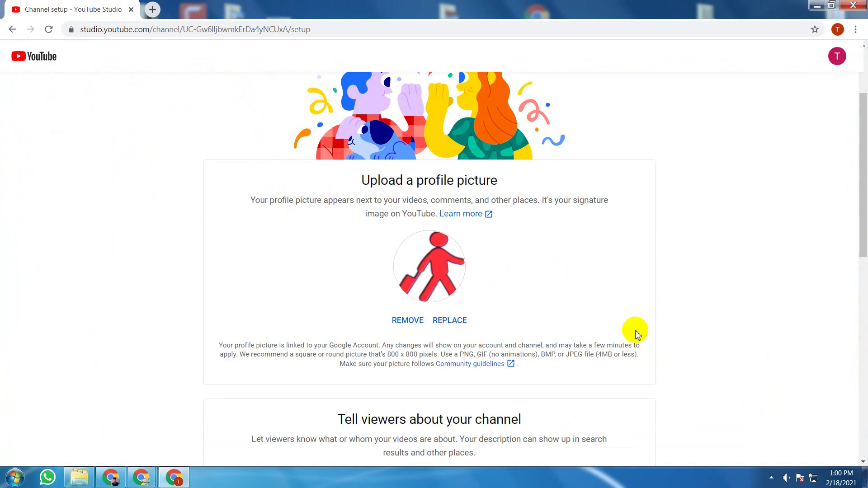
{"action": "scroll", "coordinate": [633, 330], "scroll_direction": "down", "scroll_amount": 4}
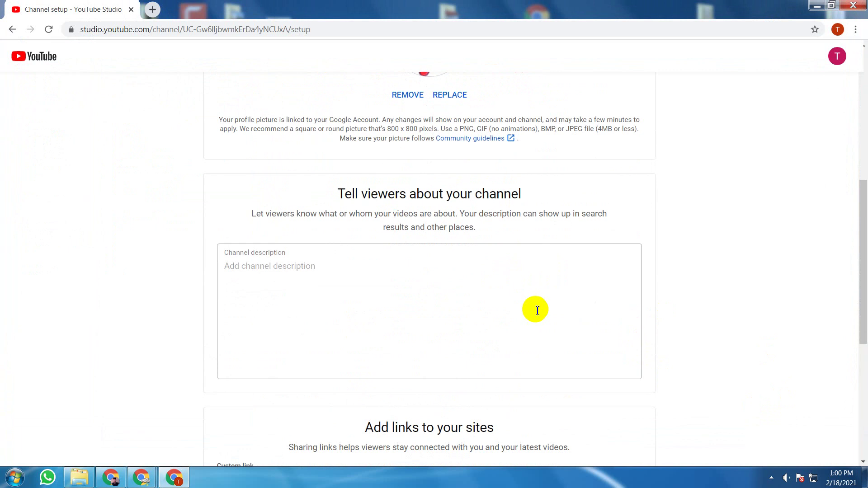
- Begin the channel description with "Aims to sharing traveling information like best tourist places,"
{"action": "left_click", "coordinate": [460, 294]}
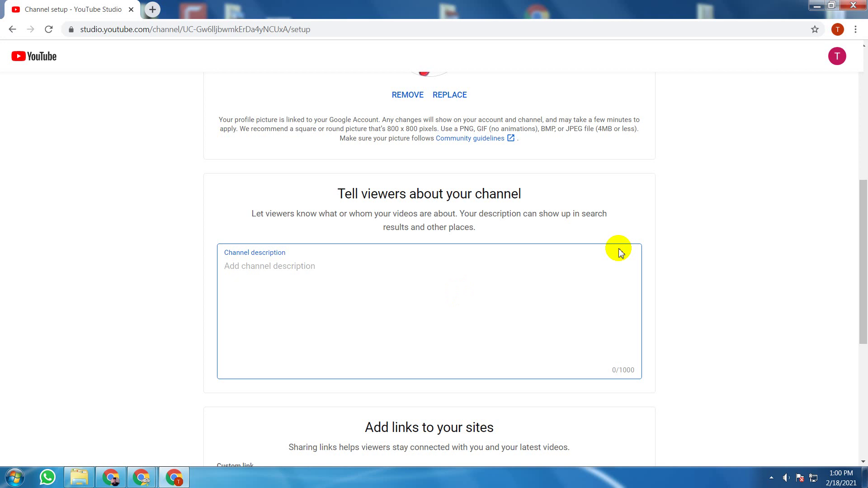
{"action": "type", "text": "Aim"}
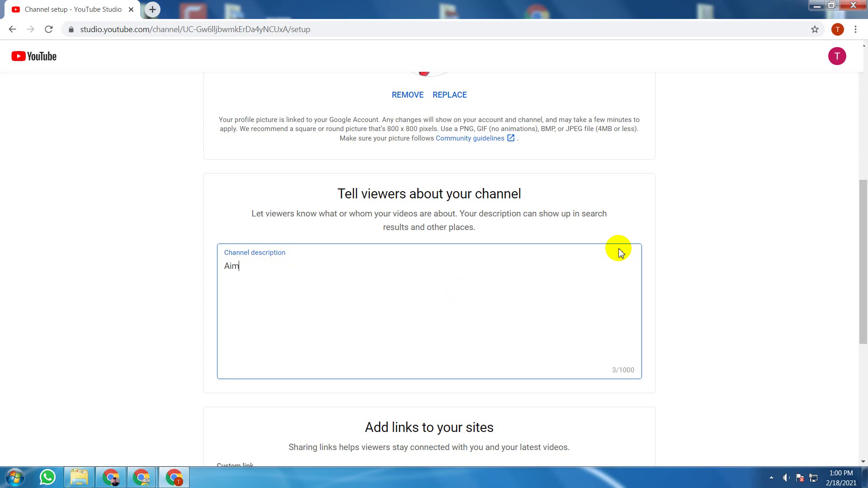
{"action": "type", "text": "s to sharing tr"}
{"action": "key", "text": "BackSpace"}
{"action": "type", "text": "raveling"}
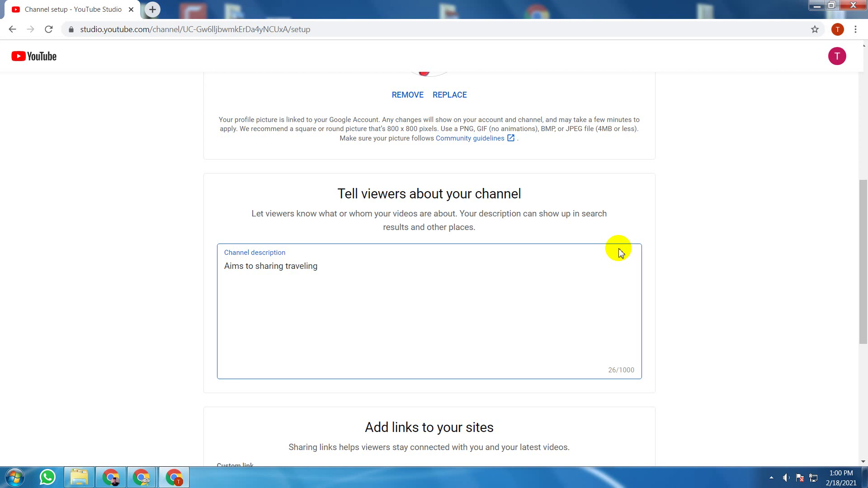
{"action": "type", "text": "information like"}
{"action": "type", "text": "best"}
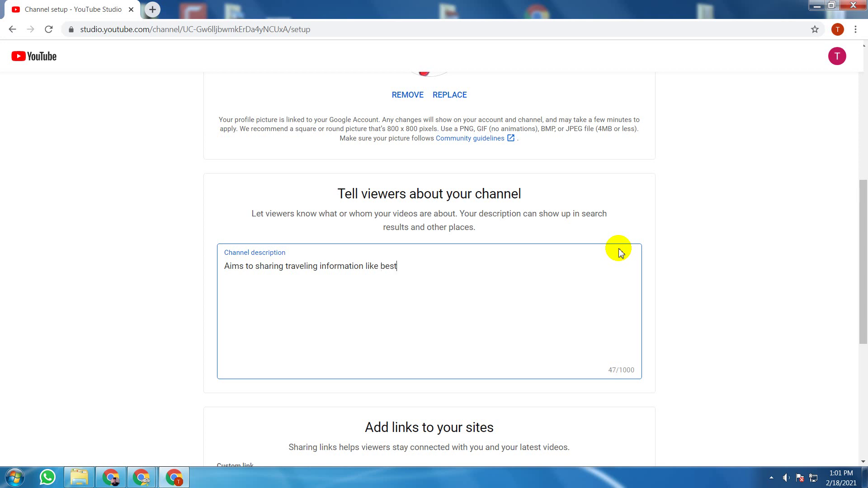
{"action": "type", "text": " to"}
{"action": "type", "text": "urist places"}
- Continue the channel description with "luxurious hotels to stay, popular foods to eat, best things to do,"
{"action": "type", "text": "lus"}
{"action": "key", "text": "BackSpace"}
{"action": "type", "text": "xy"}
{"action": "key", "text": "BackSpace"}
{"action": "type", "text": "urious h"}
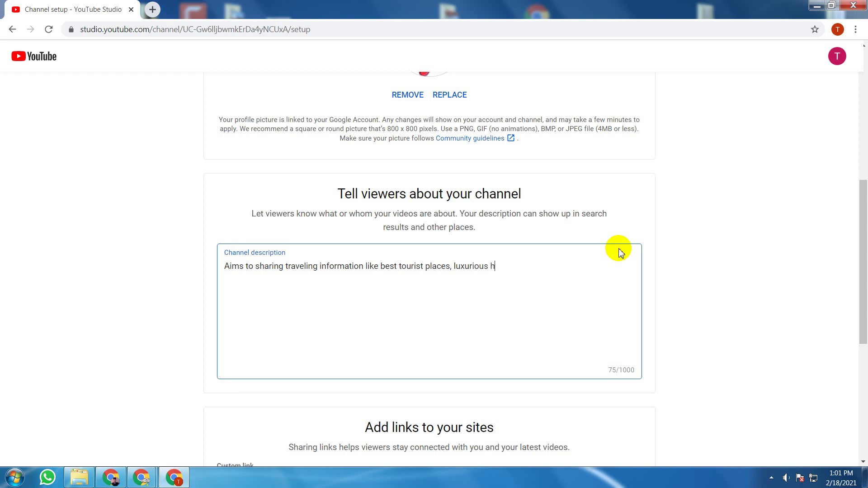
{"action": "type", "text": "otes"}
{"action": "key", "text": "BackSpace"}
{"action": "type", "text": "ls to stay"}
{"action": "type", "text": "popular o"}
{"action": "key", "text": "BackSpace"}
{"action": "type", "text": "foods to"}
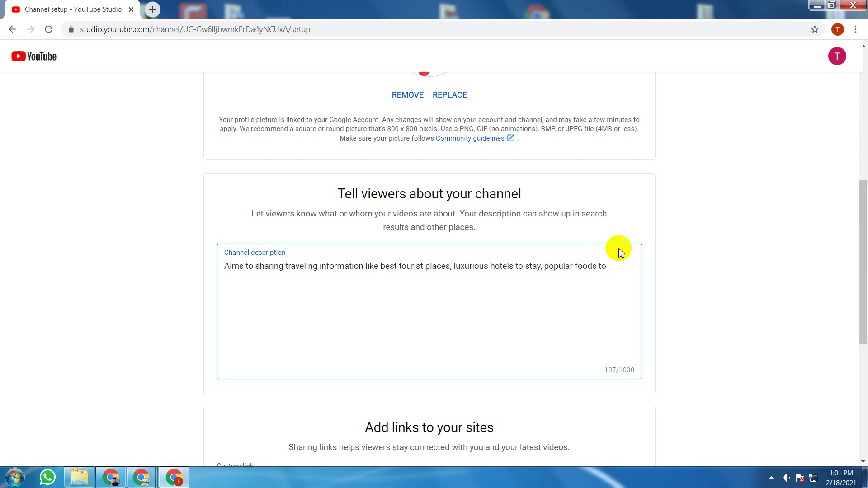
{"action": "type", "text": " eat, best things to do,"}
- Extend the channel description's list with "native language, currency, religion, culture, tradition"
{"action": "type", "text": "native"}
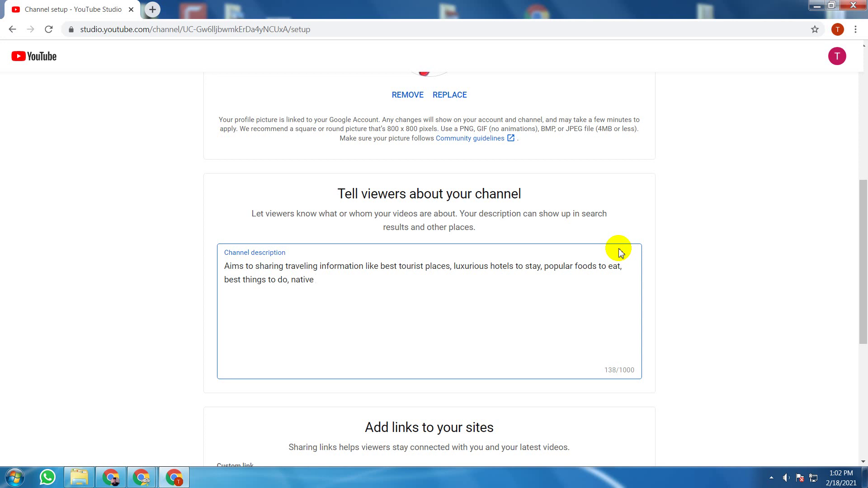
{"action": "type", "text": " a"}
{"action": "key", "text": "BackSpace"}
{"action": "type", "text": "language"}
{"action": "type", "text": ", currency, reli"}
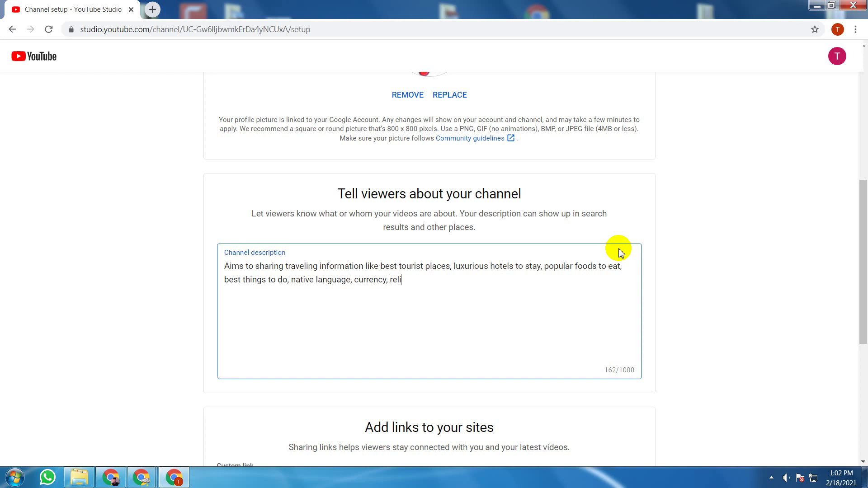
{"action": "type", "text": "gion,"}
{"action": "type", "text": "culture, tradition"}
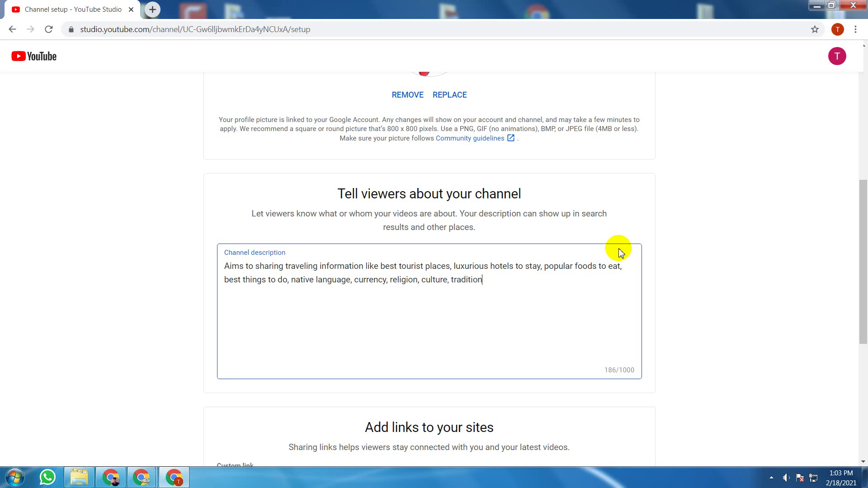
- Finish the channel description with "and many more. Subscribe to get in touch with us."
{"action": "type", "text": " and many more. Subscri"}
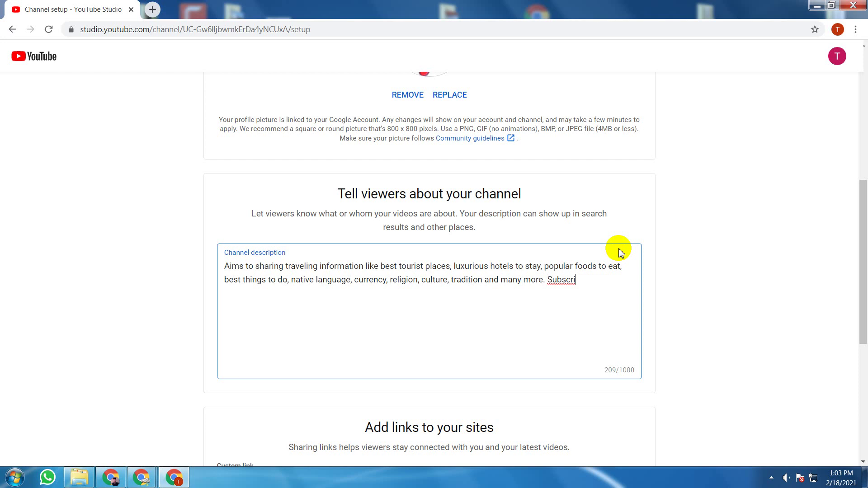
{"action": "type", "text": "be"}
{"action": "type", "text": "to get in touch with"}
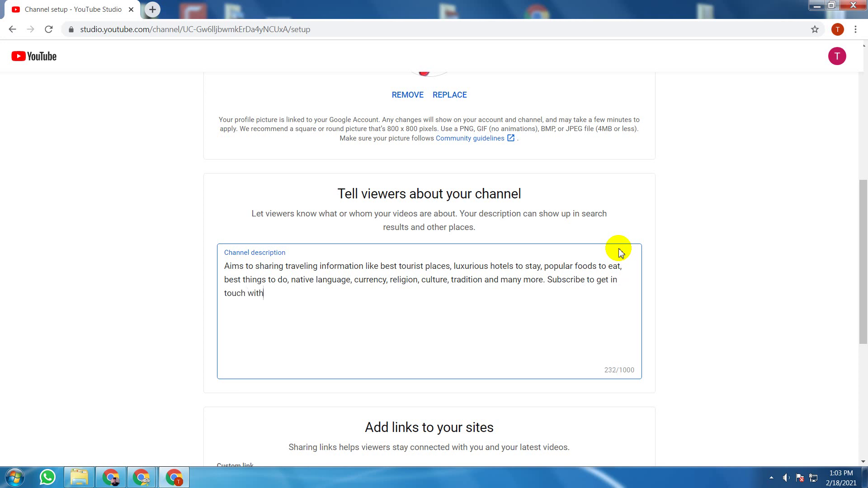
{"action": "type", "text": " uc."}
{"action": "key", "text": "BackSpace"}
{"action": "key", "text": "BackSpace"}
{"action": "type", "text": "s."}
- Add a custom site link titled "Tour Mad" with the URL tourmad.com
{"action": "scroll", "coordinate": [754, 307], "scroll_direction": "down", "scroll_amount": 5}
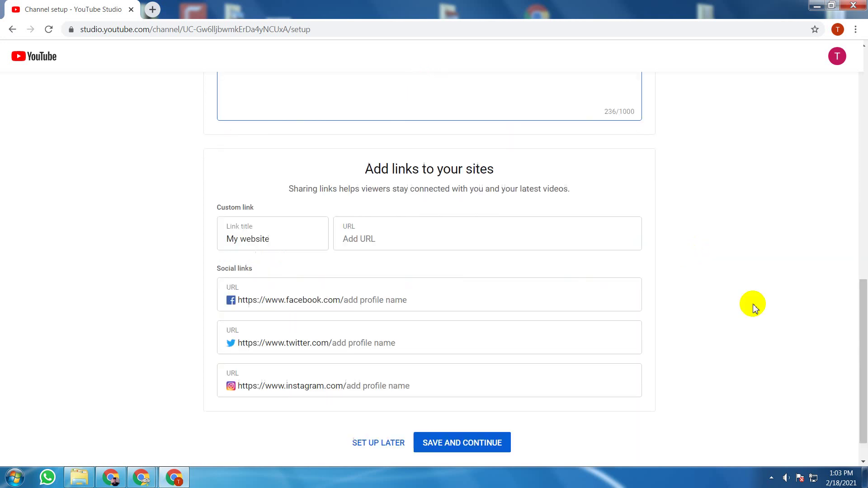
{"action": "scroll", "coordinate": [754, 307], "scroll_direction": "down", "scroll_amount": 1}
{"action": "left_click", "coordinate": [275, 202]}
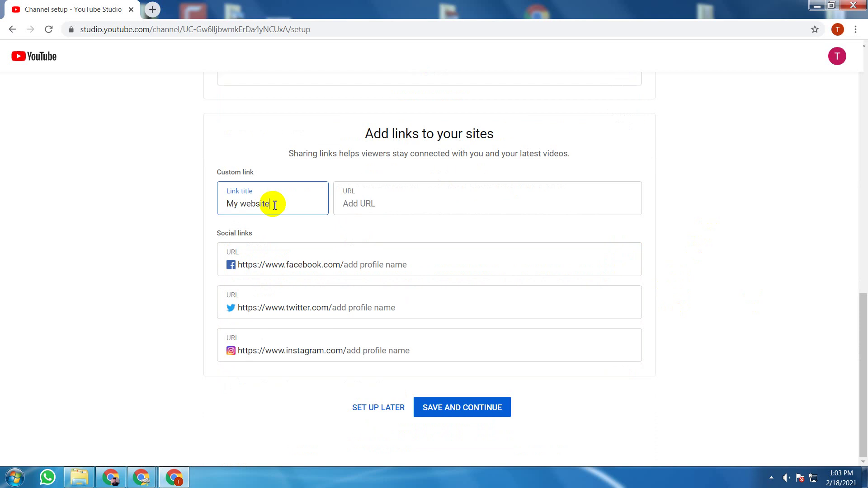
{"action": "left_click_drag", "start_coordinate": [202, 206], "coordinate": [65, 208]}
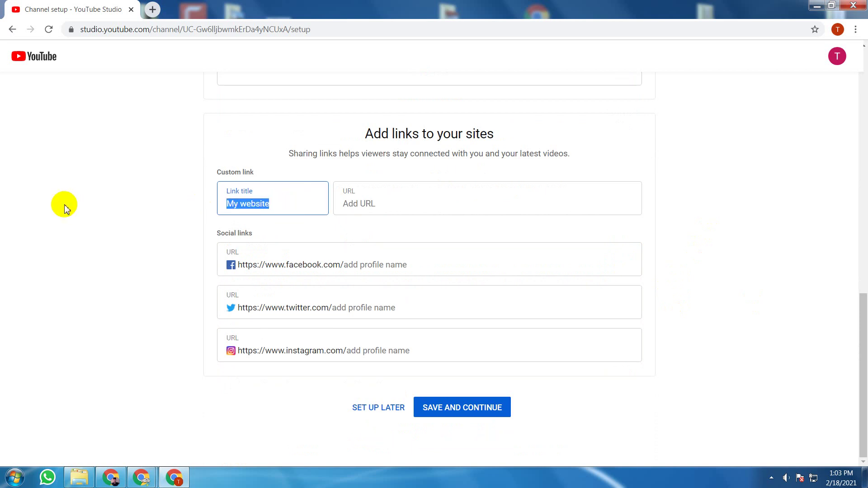
{"action": "type", "text": "Tour"}
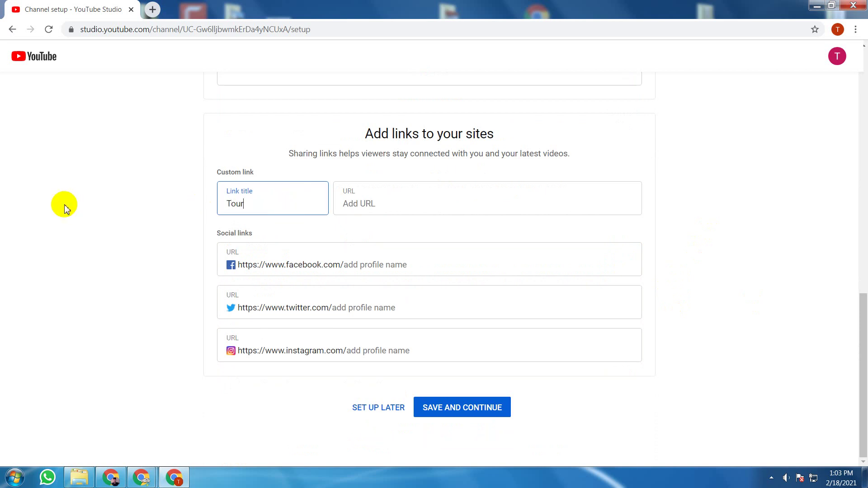
{"action": "type", "text": " Mad"}
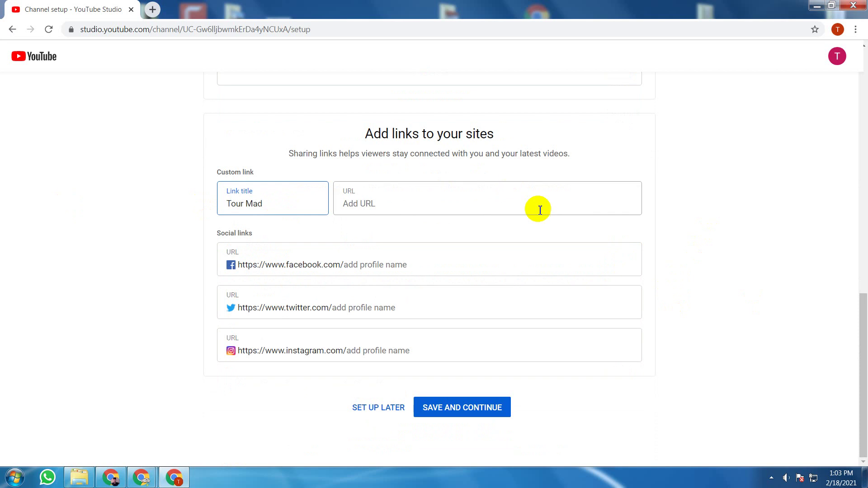
{"action": "left_click", "coordinate": [436, 203]}
{"action": "type", "text": "t"}
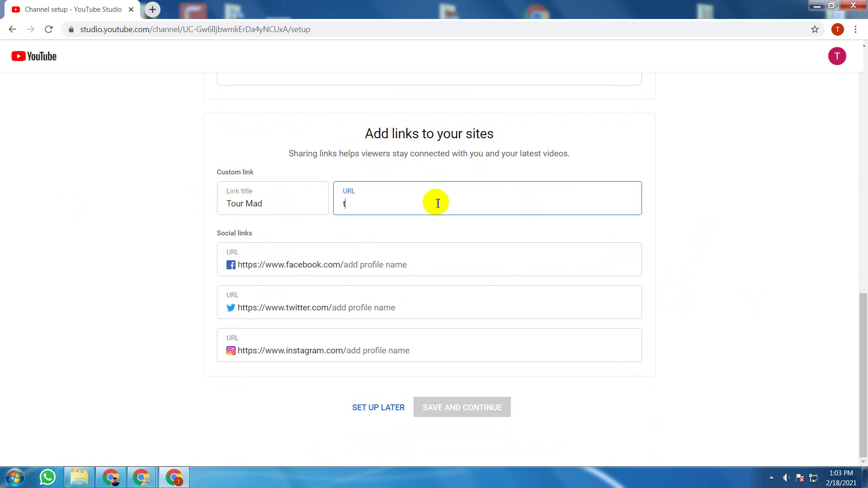
{"action": "type", "text": "ourmad.com"}
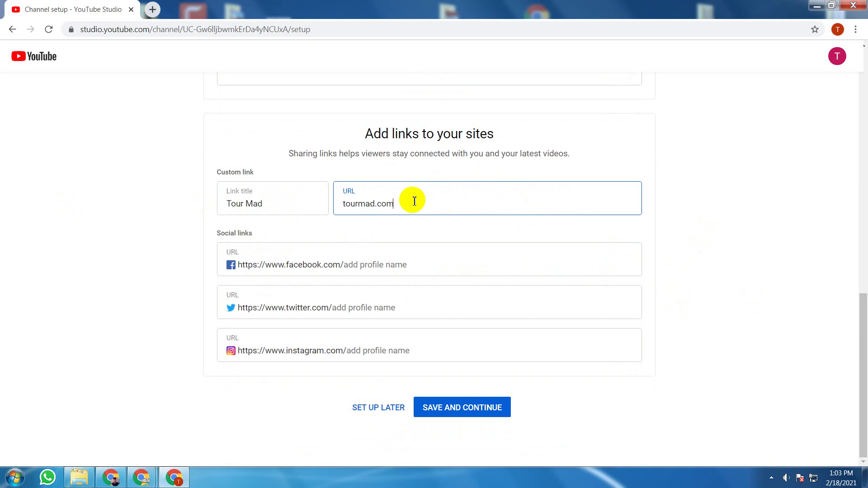
- Select the Facebook link field in the channel setup, and switch to the browser window where Facebook is open
{"action": "left_click", "coordinate": [441, 270]}
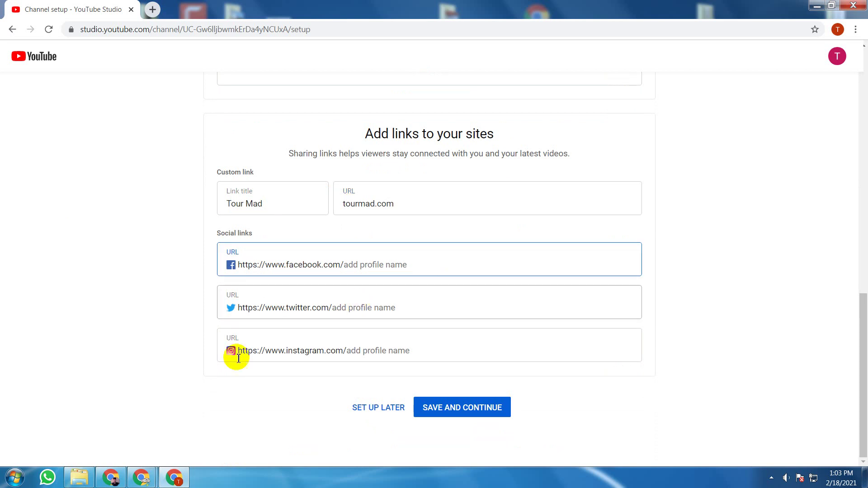
{"action": "left_click", "coordinate": [143, 477]}
{"action": "left_click_drag", "start_coordinate": [143, 477], "coordinate": [113, 479]}
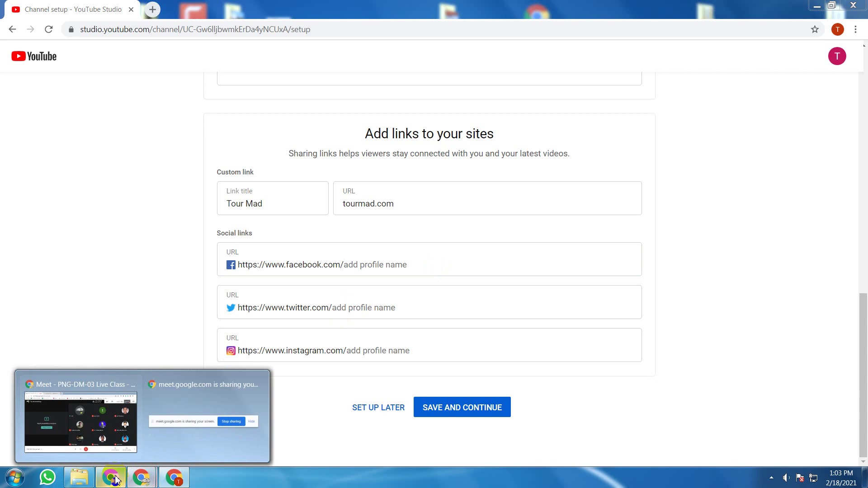
{"action": "left_click", "coordinate": [141, 478]}
{"action": "left_click", "coordinate": [152, 11]}
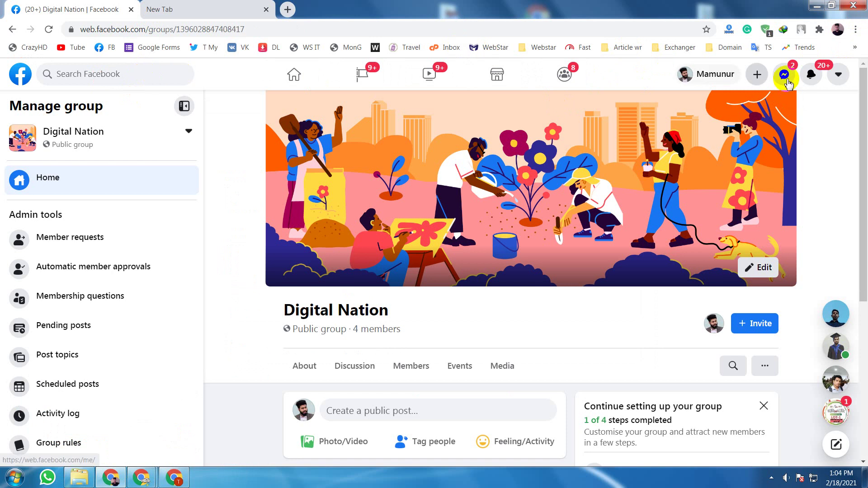
- Look through the Facebook account options, the create options and the groups list for the Tour Mad page
{"action": "left_click", "coordinate": [837, 81]}
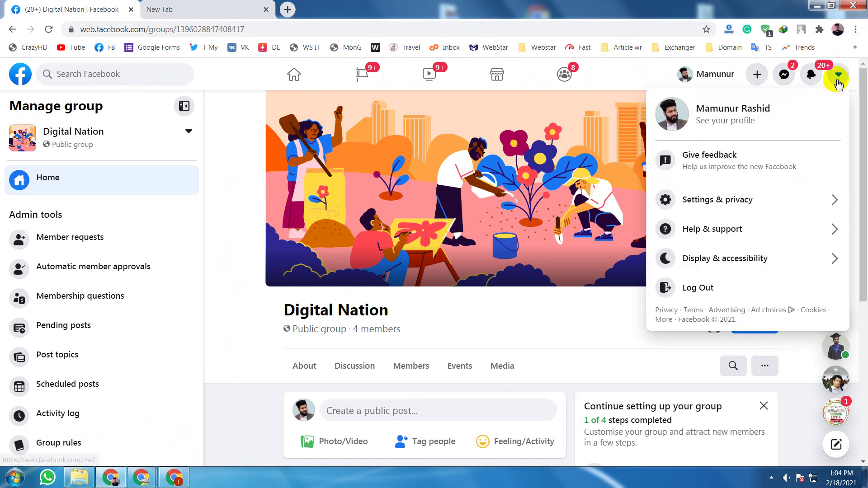
{"action": "left_click", "coordinate": [584, 83]}
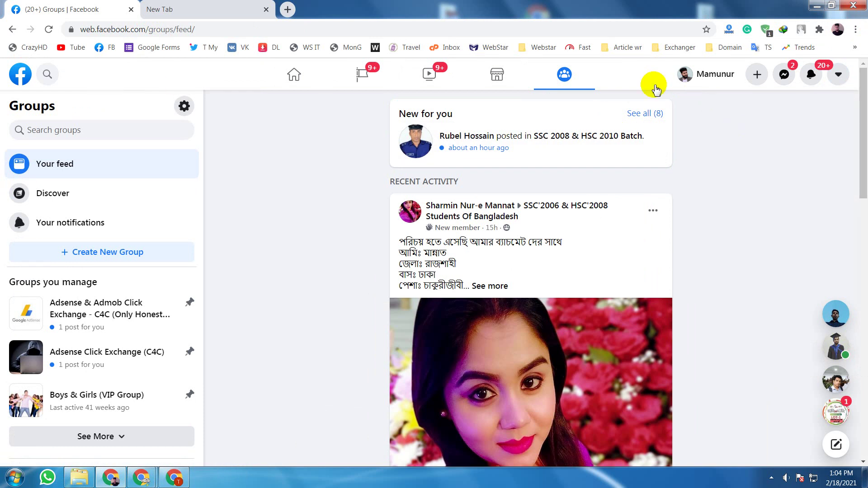
{"action": "left_click", "coordinate": [755, 76]}
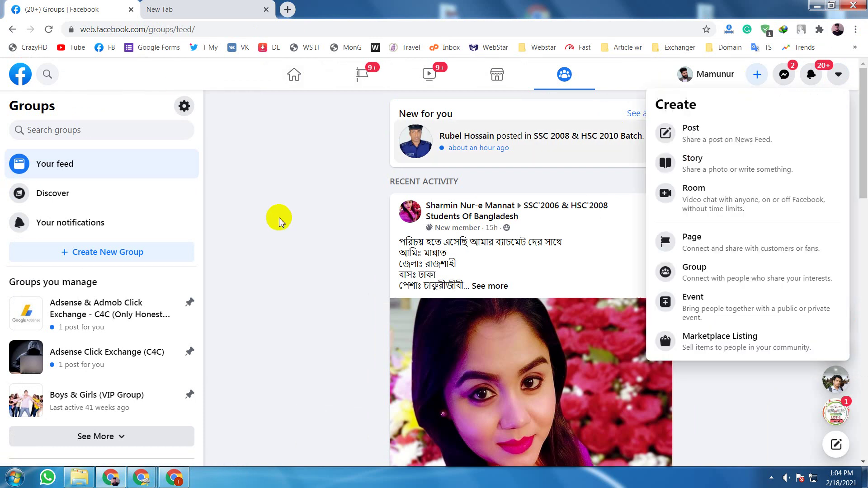
{"action": "left_click", "coordinate": [216, 112]}
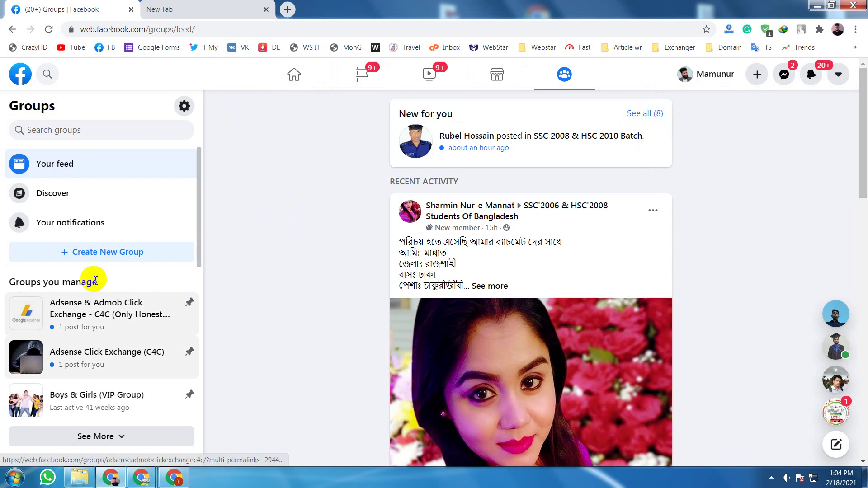
{"action": "scroll", "coordinate": [316, 310], "scroll_direction": "down", "scroll_amount": 4}
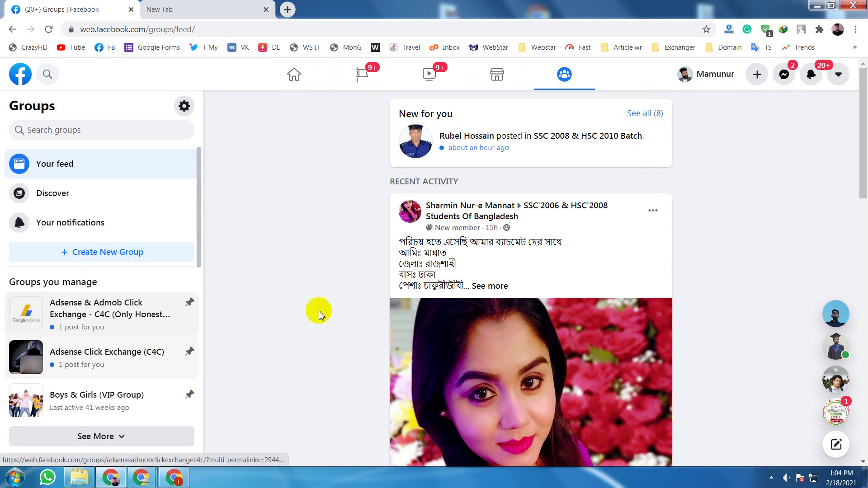
{"action": "scroll", "coordinate": [78, 329], "scroll_direction": "down", "scroll_amount": 6}
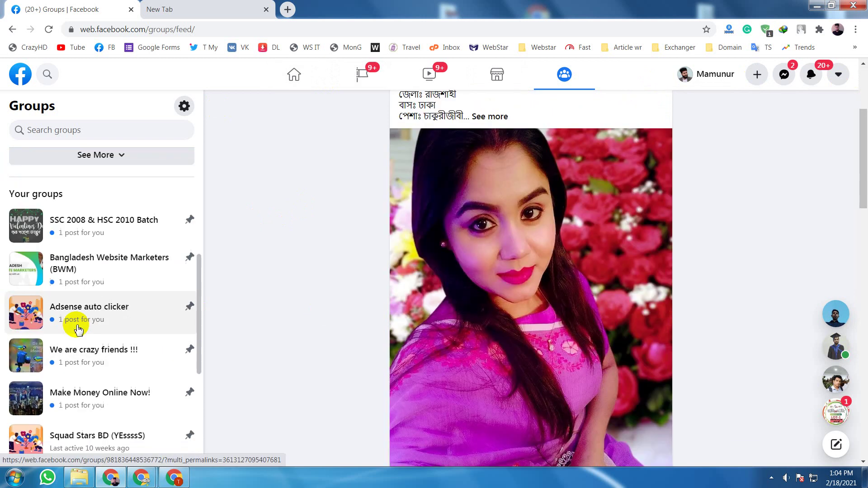
{"action": "scroll", "coordinate": [77, 329], "scroll_direction": "down", "scroll_amount": 5}
{"action": "scroll", "coordinate": [78, 329], "scroll_direction": "up", "scroll_amount": 10}
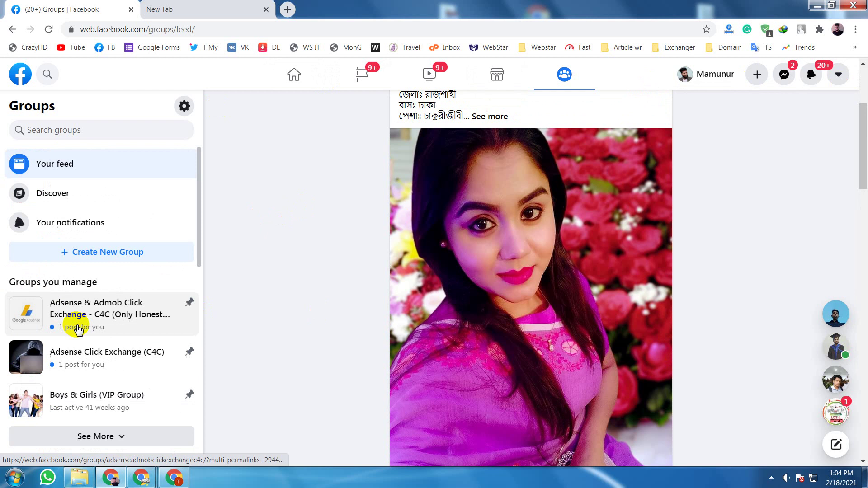
{"action": "scroll", "coordinate": [396, 269], "scroll_direction": "up", "scroll_amount": 4}
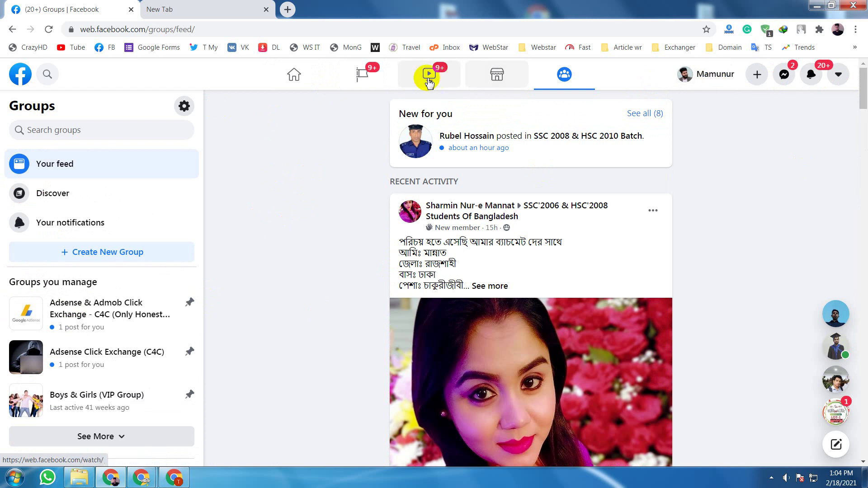
- Open the Tour Mad page from the managed Facebook Pages and dismiss its suggestion to start selling
{"action": "left_click", "coordinate": [353, 77]}
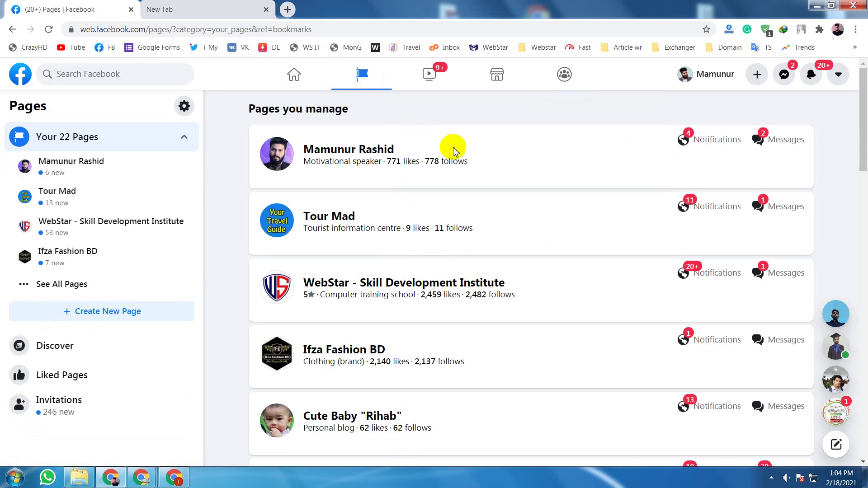
{"action": "left_click", "coordinate": [287, 221]}
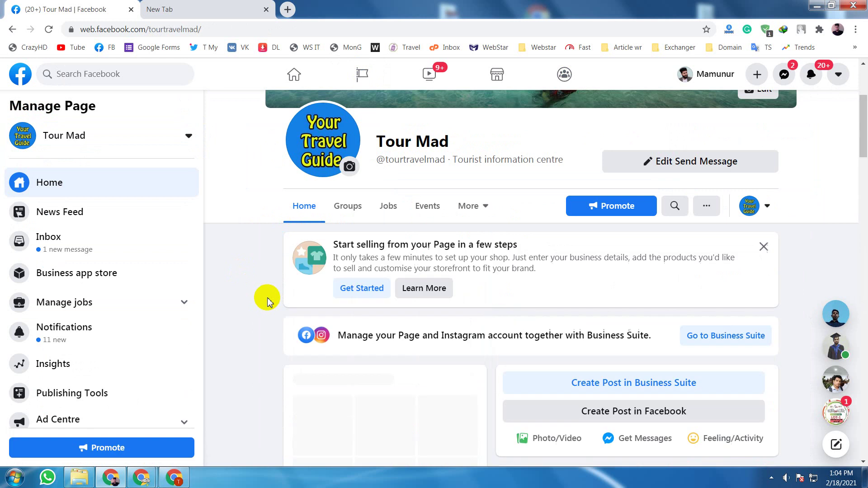
{"action": "left_click", "coordinate": [764, 246]}
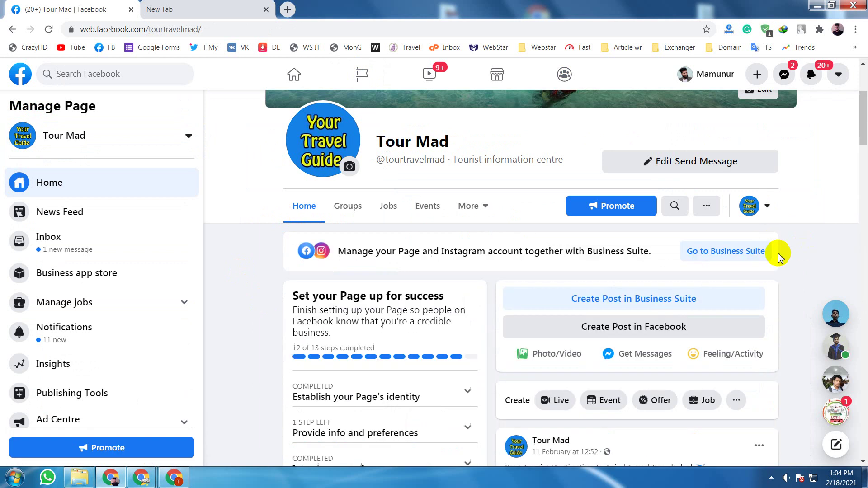
- Copy the Tour Mad Facebook page's web address and return to the YouTube Studio channel setup
{"action": "scroll", "coordinate": [759, 291], "scroll_direction": "down", "scroll_amount": 5}
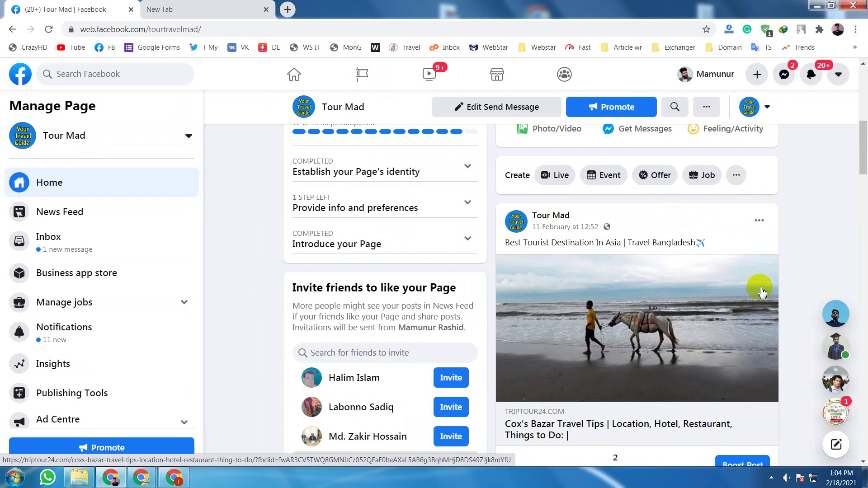
{"action": "scroll", "coordinate": [757, 288], "scroll_direction": "up", "scroll_amount": 10}
{"action": "left_click", "coordinate": [188, 29]}
{"action": "key", "text": "ctrl+c"}
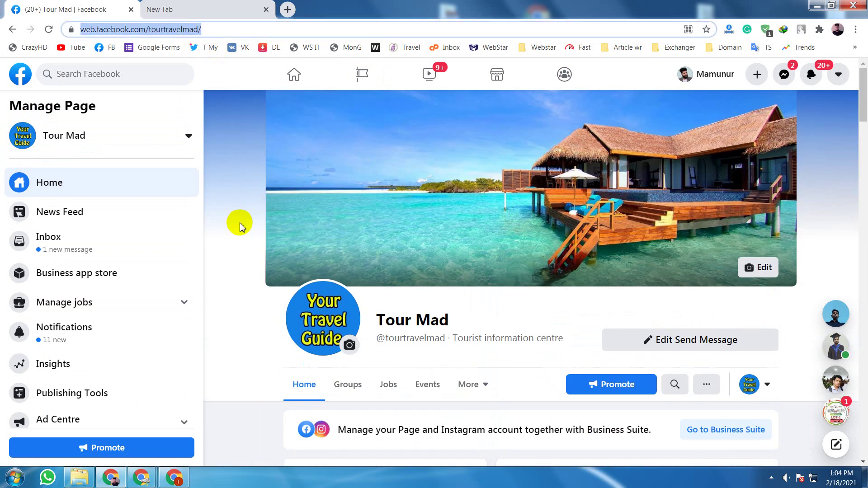
{"action": "left_click", "coordinate": [180, 480]}
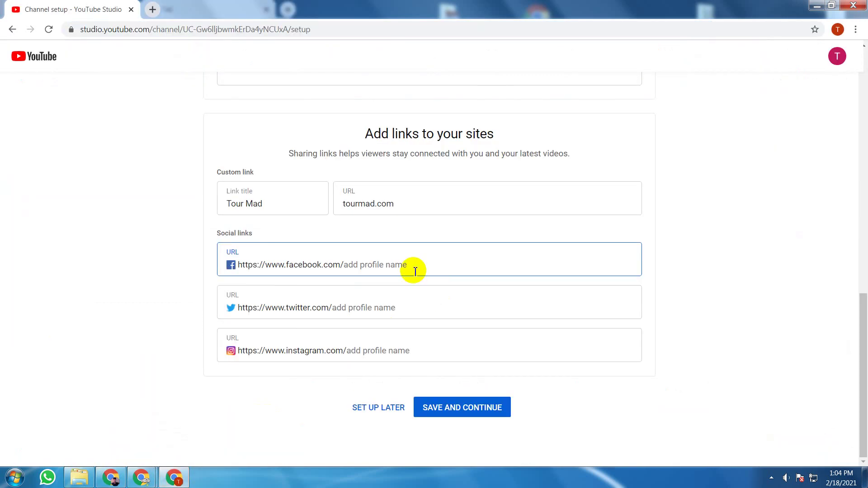
- Set the Facebook social link's profile name to tourtravelmad from the copied page address, and save the channel setup
{"action": "key", "text": "ctrl+v"}
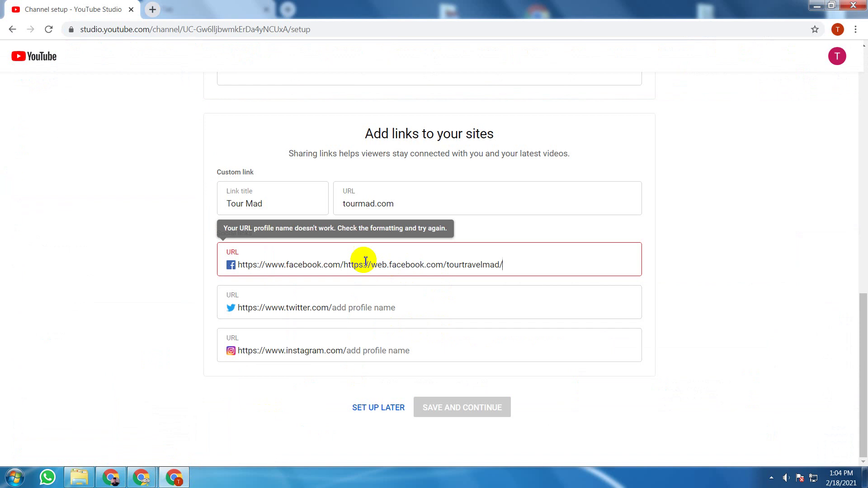
{"action": "left_click_drag", "start_coordinate": [344, 266], "coordinate": [448, 270]}
{"action": "key", "text": "BackSpace"}
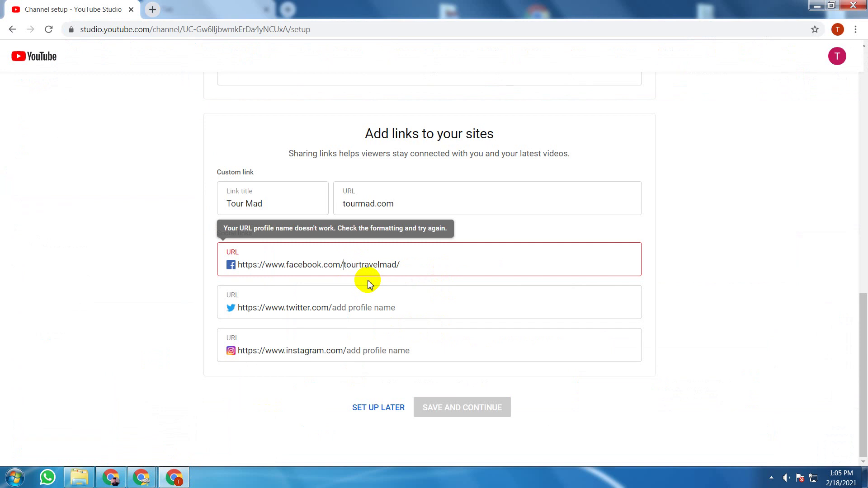
{"action": "left_click", "coordinate": [427, 268]}
{"action": "key", "text": "BackSpace"}
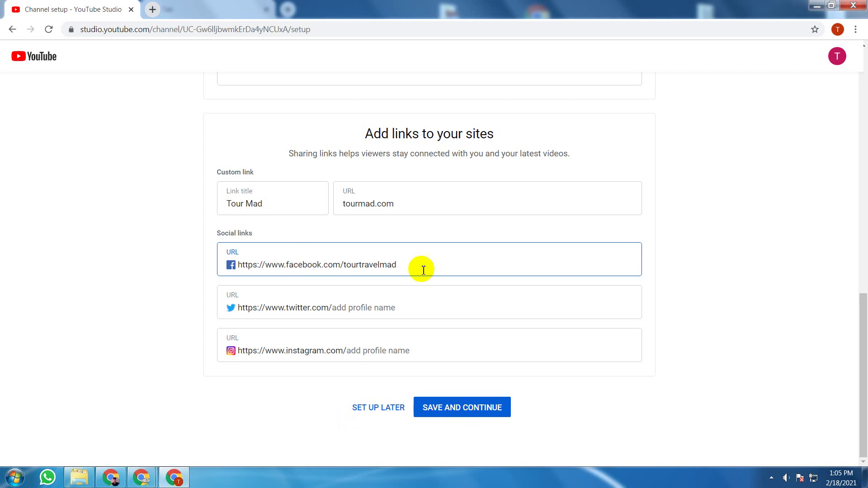
{"action": "left_click", "coordinate": [466, 412]}
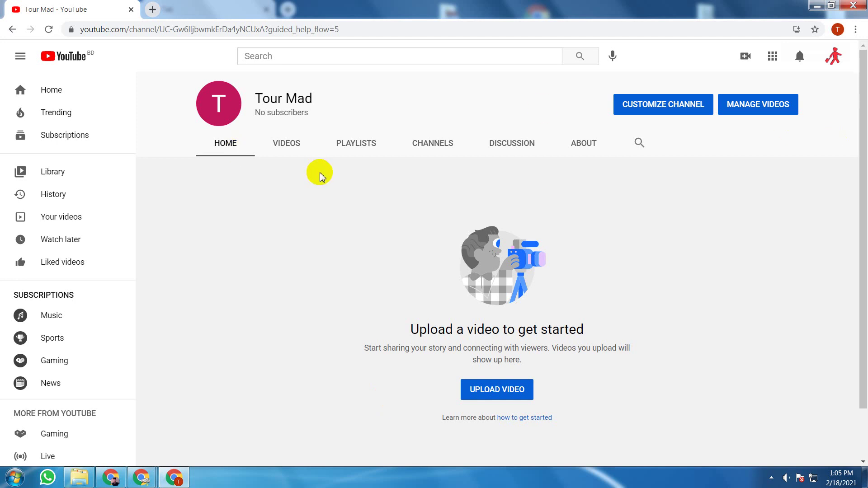
- Open the channel customization for Tour Mad, dismiss the introduction messages, and look at the Branding settings before returning to Layout
{"action": "left_click", "coordinate": [692, 106]}
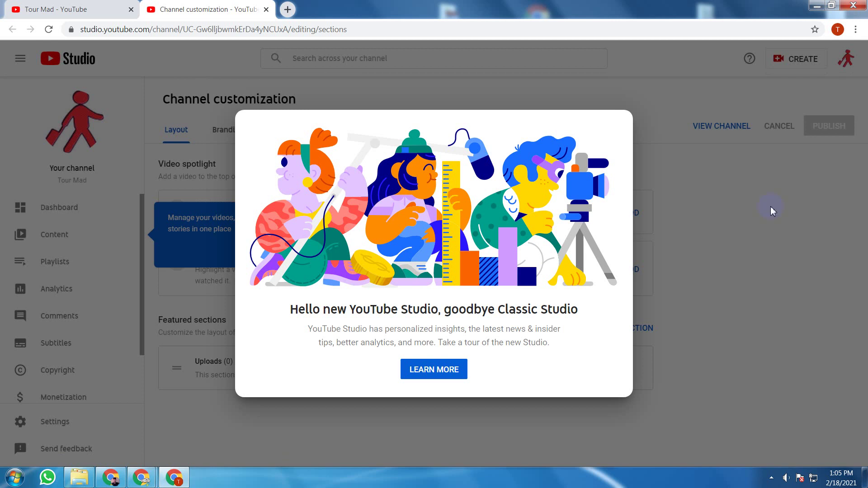
{"action": "left_click", "coordinate": [737, 207]}
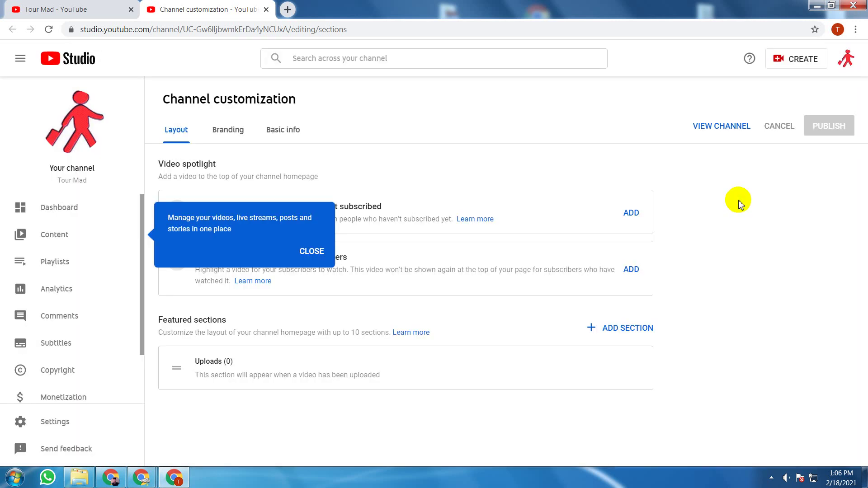
{"action": "left_click", "coordinate": [509, 223]}
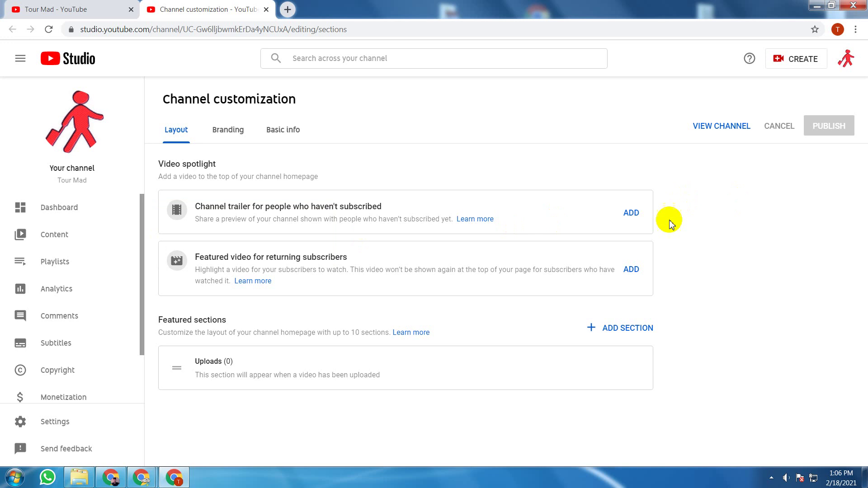
{"action": "left_click", "coordinate": [225, 131]}
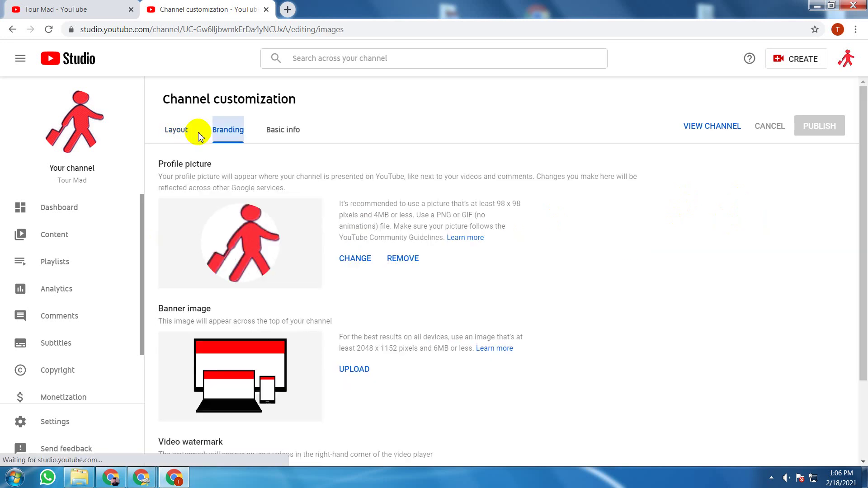
{"action": "left_click", "coordinate": [160, 135]}
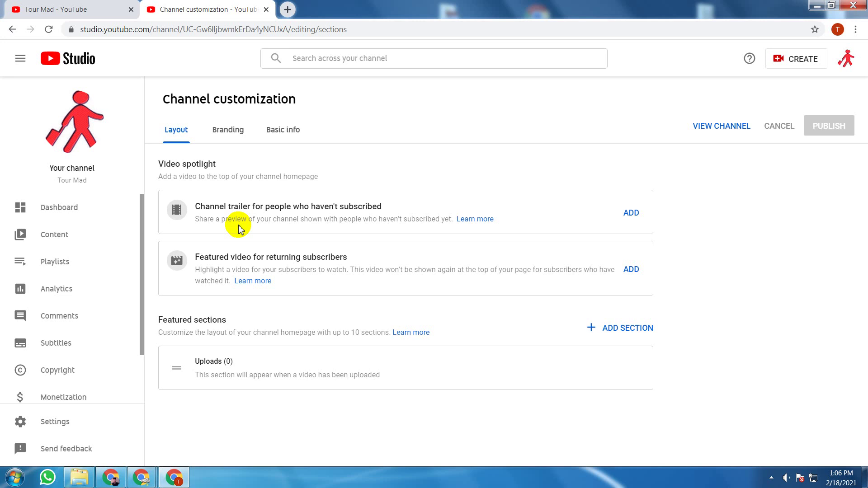
- Open the YouTube home page in a new tab and search for "cute baby rihab"
{"action": "left_click", "coordinate": [108, 10]}
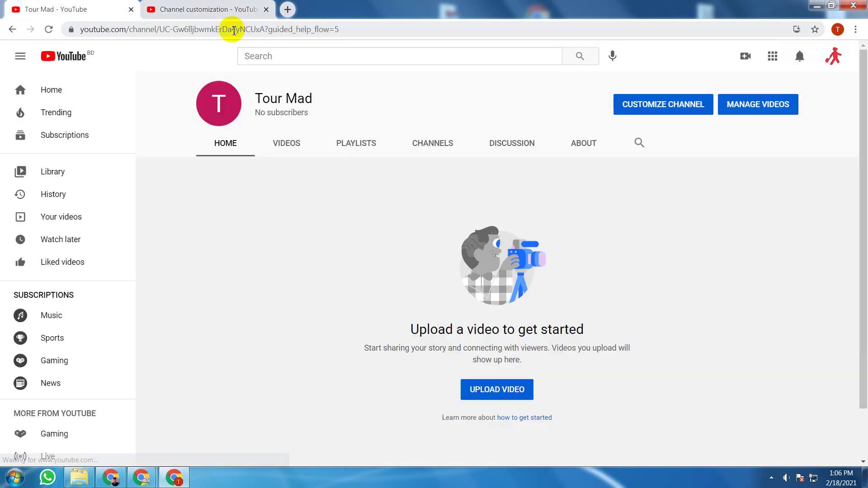
{"action": "middle_click", "coordinate": [50, 67]}
{"action": "left_click", "coordinate": [343, 16]}
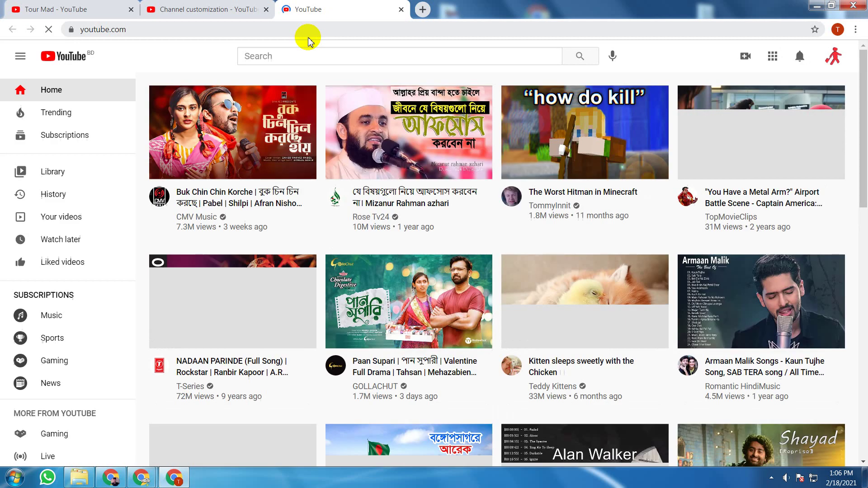
{"action": "left_click", "coordinate": [329, 61]}
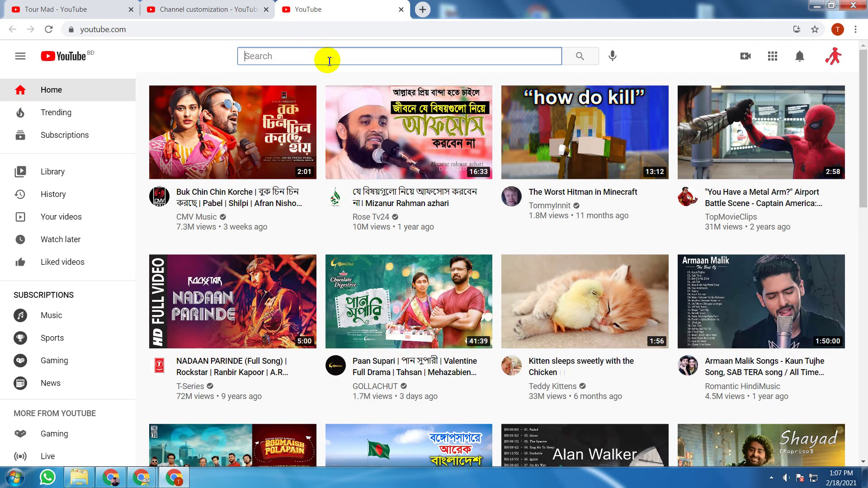
{"action": "type", "text": "c"}
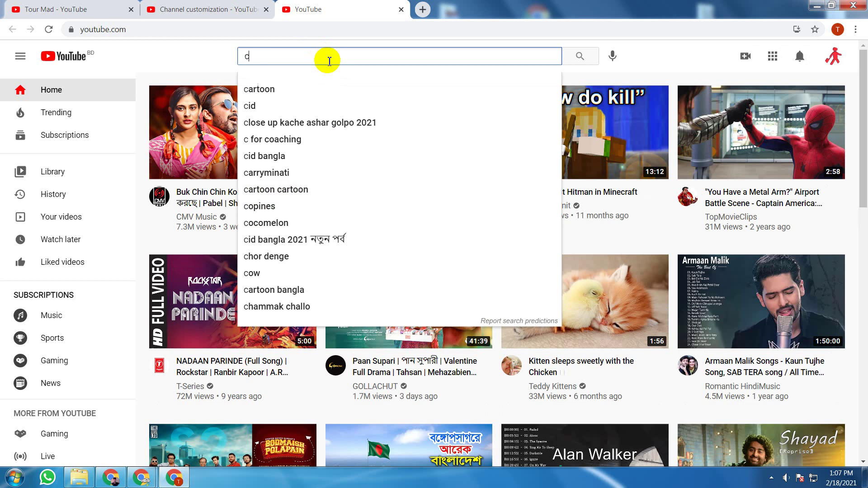
{"action": "type", "text": "ute"}
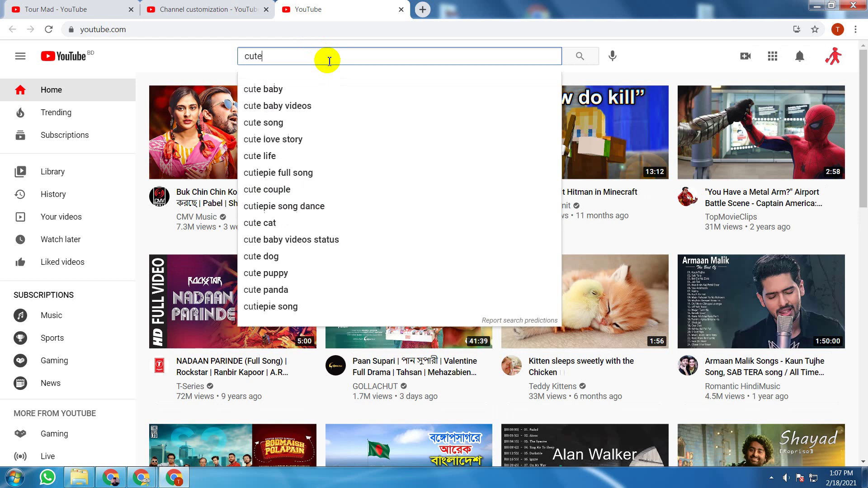
{"action": "type", "text": "bab"}
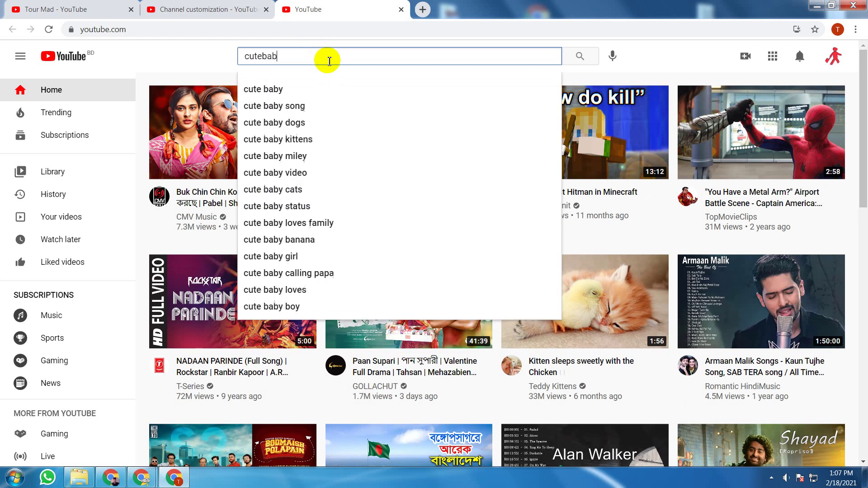
{"action": "type", "text": "y"}
{"action": "key", "text": "BackSpace"}
{"action": "key", "text": "BackSpace"}
{"action": "key", "text": "BackSpace"}
{"action": "key", "text": "BackSpace"}
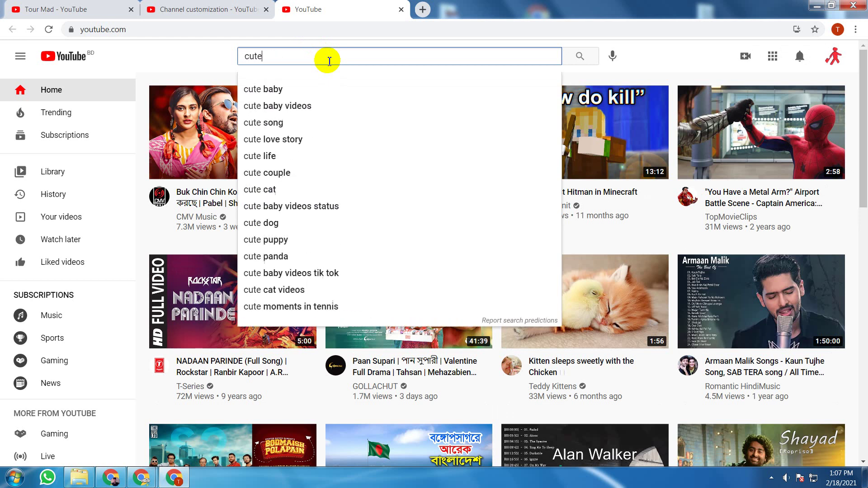
{"action": "type", "text": "baby"}
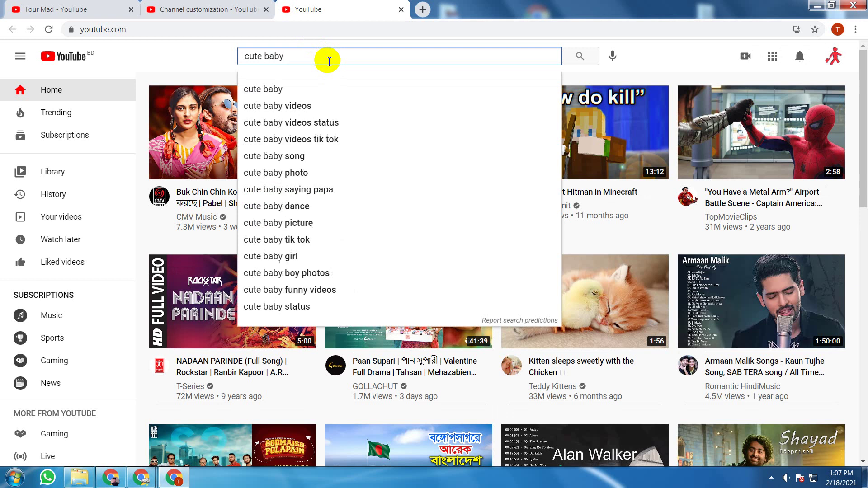
{"action": "type", "text": " riha"}
{"action": "type", "text": "b"}
{"action": "key", "text": "Return"}
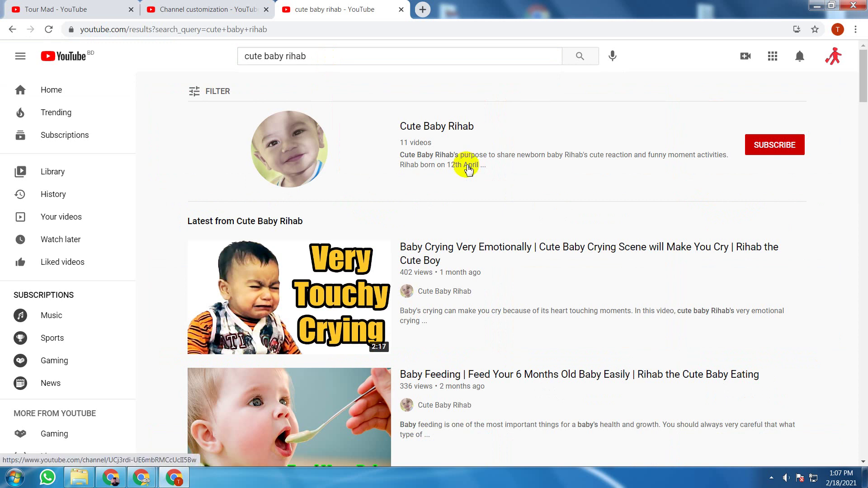
- Switch to the Google Meet live class to check on the call, and return to the YouTube search results
{"action": "mouse_move", "coordinate": [319, 279]}
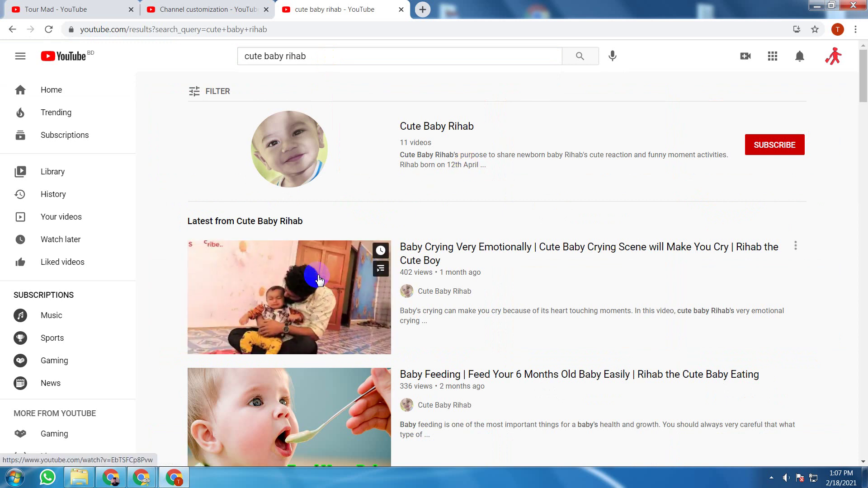
{"action": "left_click", "coordinate": [319, 280]}
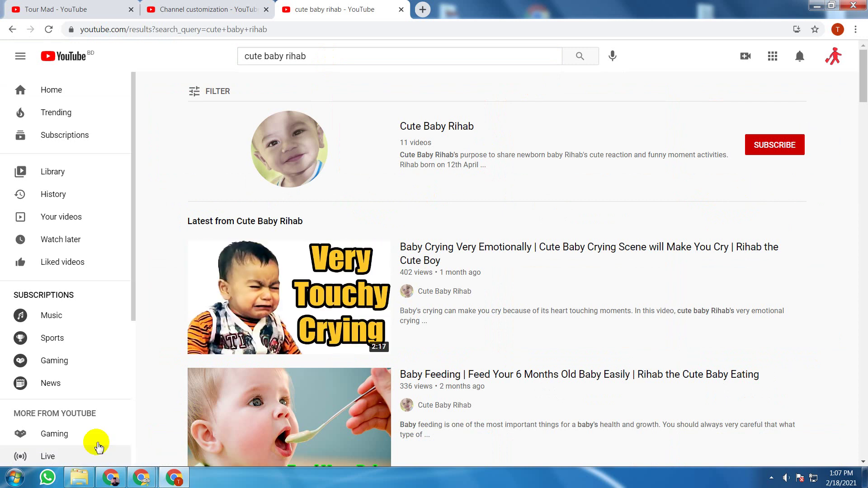
{"action": "left_click", "coordinate": [178, 481]}
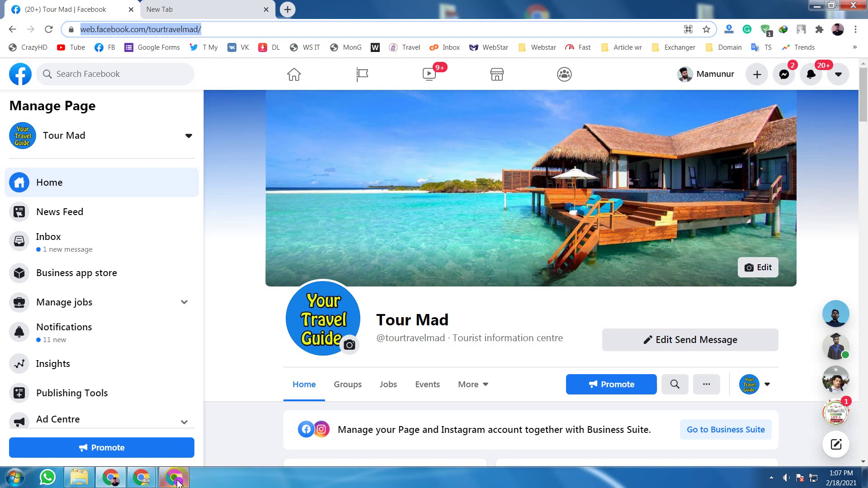
{"action": "left_click", "coordinate": [177, 481]}
{"action": "mouse_move", "coordinate": [141, 478]}
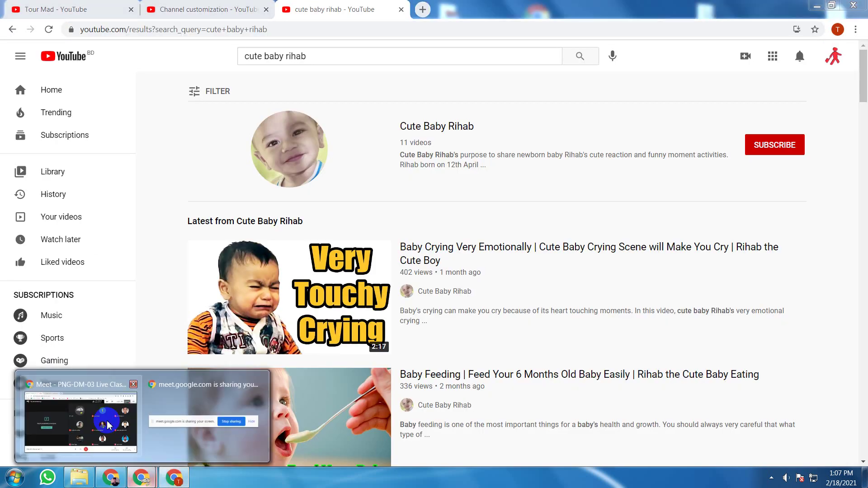
{"action": "left_click", "coordinate": [109, 426]}
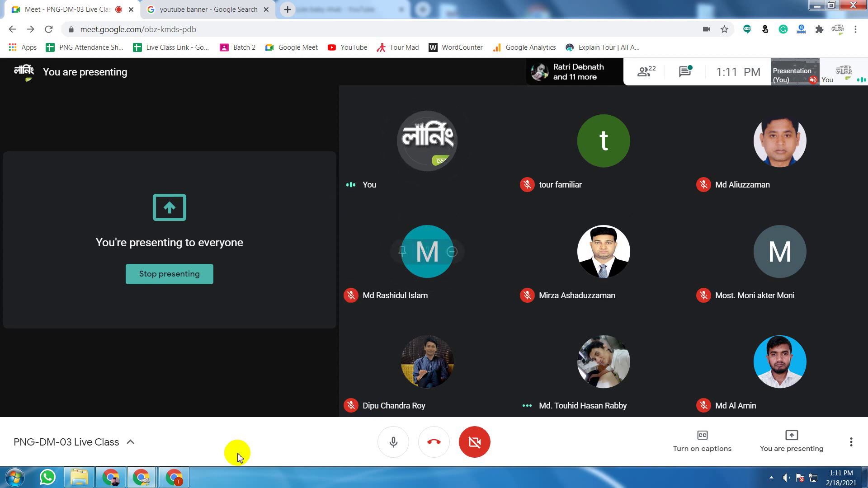
{"action": "left_click", "coordinate": [183, 480]}
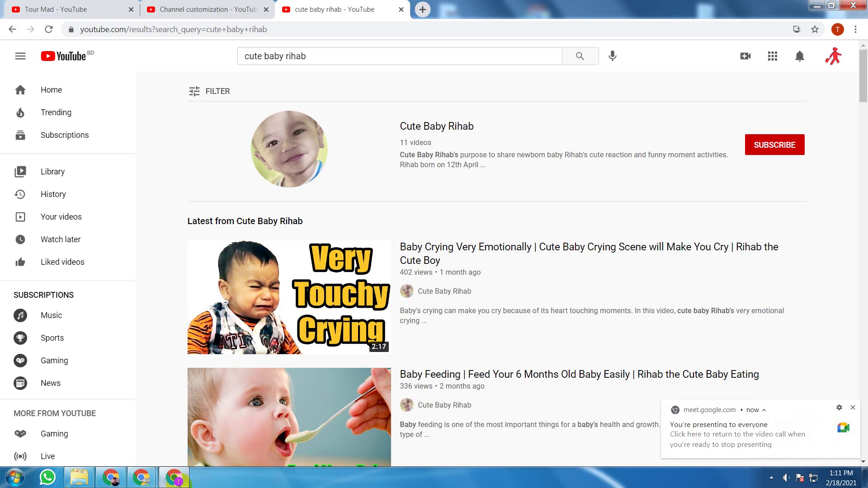
{"action": "left_click", "coordinate": [178, 466]}
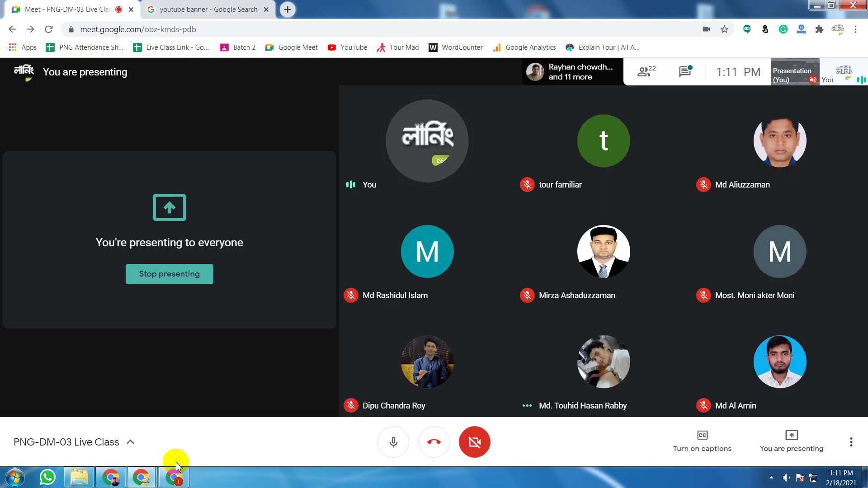
{"action": "left_click", "coordinate": [176, 473]}
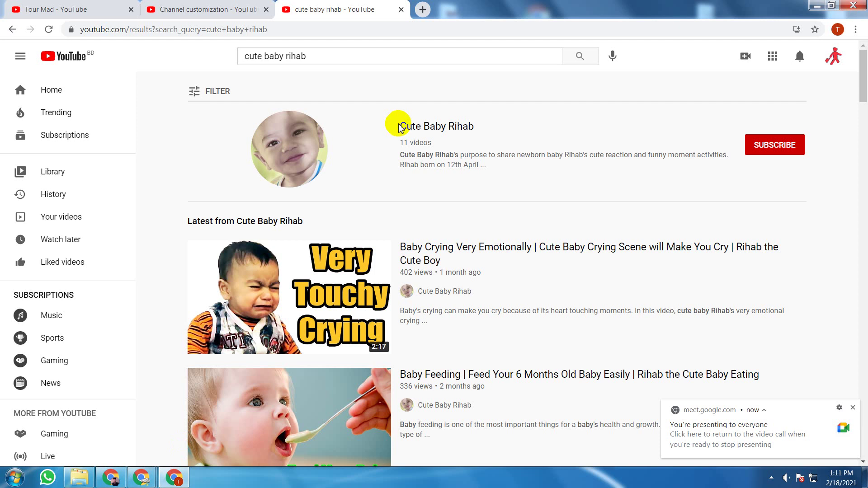
- Open the Cute Baby Rihab channel with its trailer paused, and compare its home page with Tour Mad's video spotlight layout options
{"action": "left_click", "coordinate": [280, 137]}
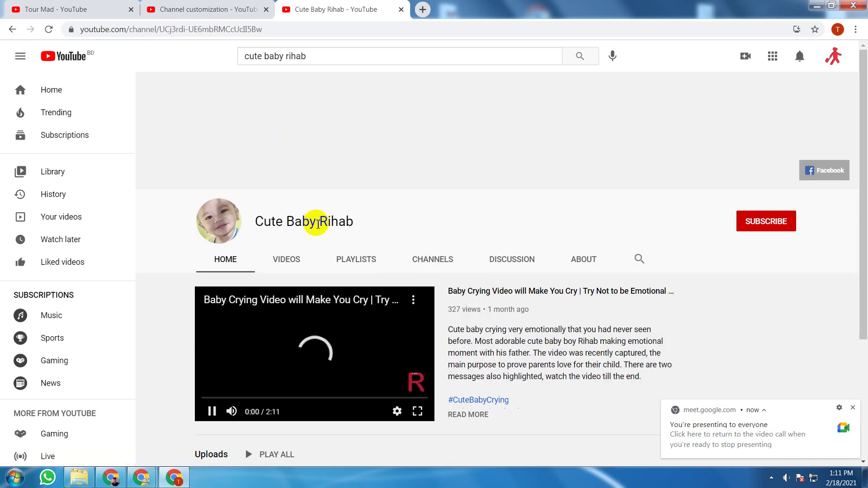
{"action": "left_click", "coordinate": [212, 411]}
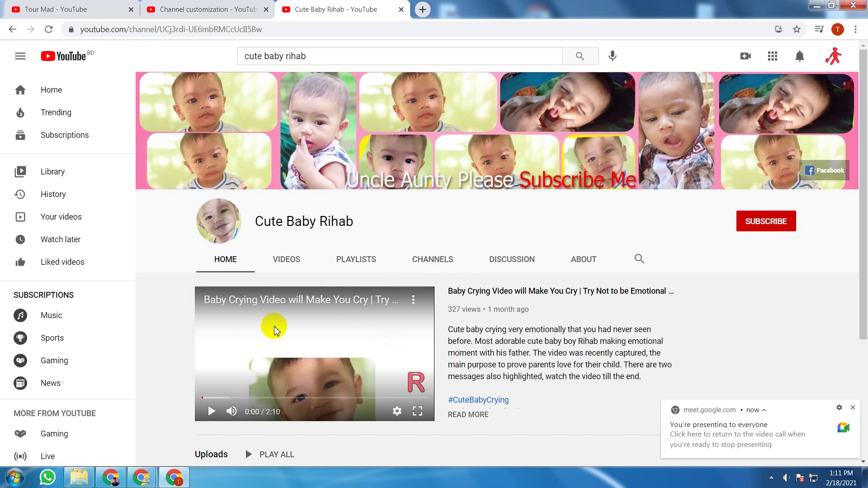
{"action": "left_click", "coordinate": [206, 9]}
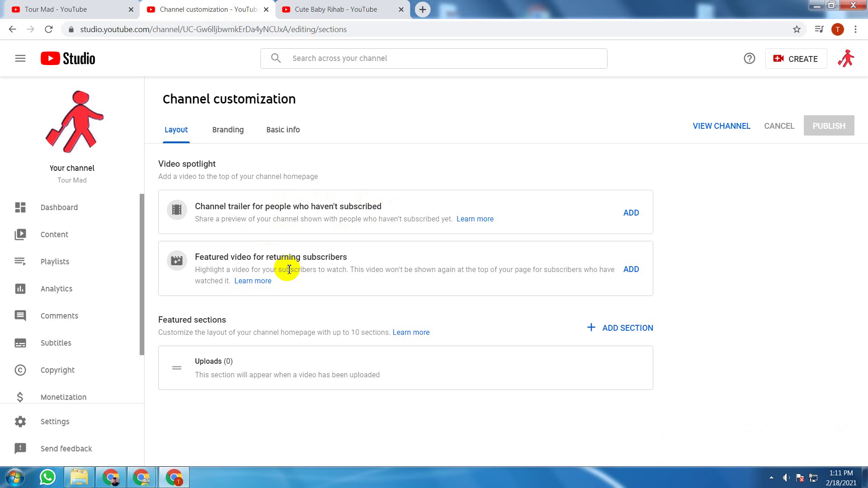
{"action": "left_click", "coordinate": [337, 9]}
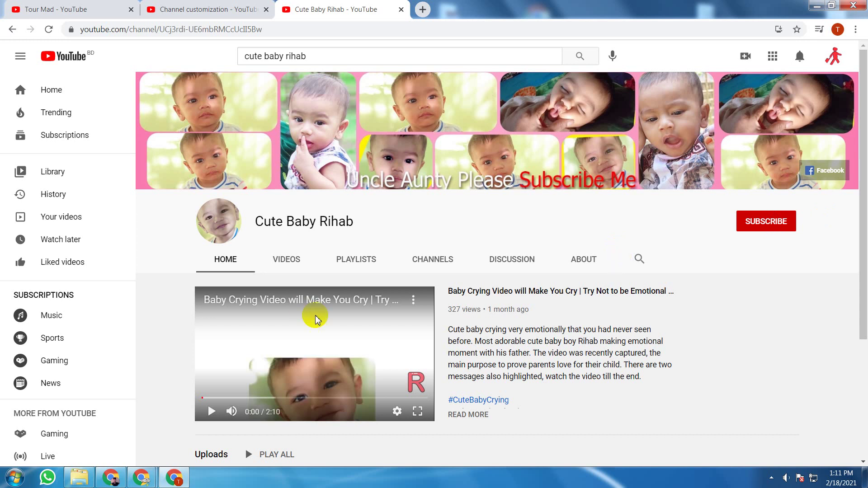
{"action": "left_click", "coordinate": [335, 377]}
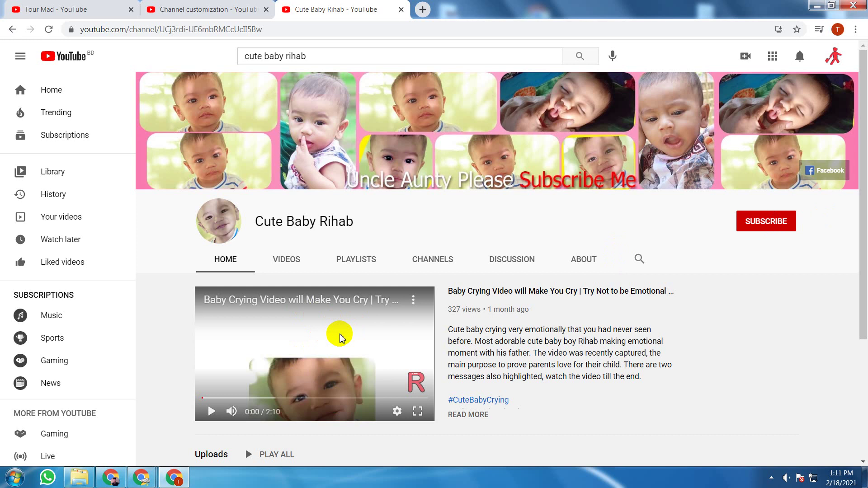
{"action": "left_click", "coordinate": [233, 8]}
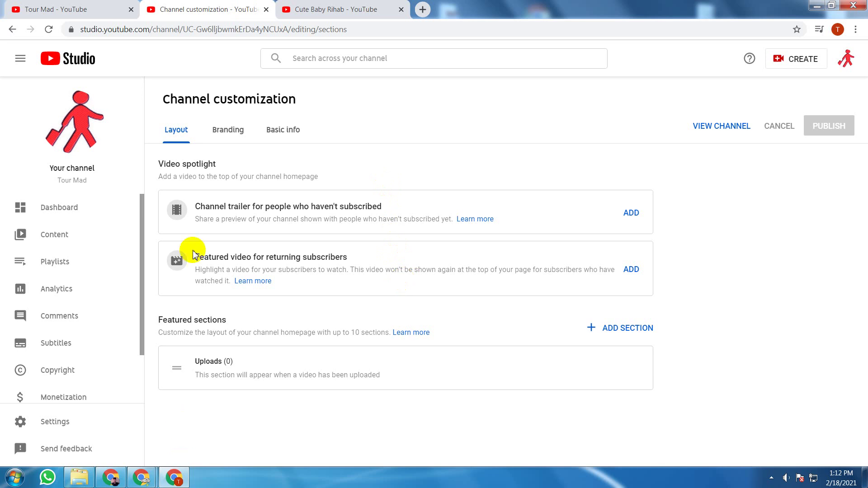
{"action": "mouse_move", "coordinate": [342, 4]}
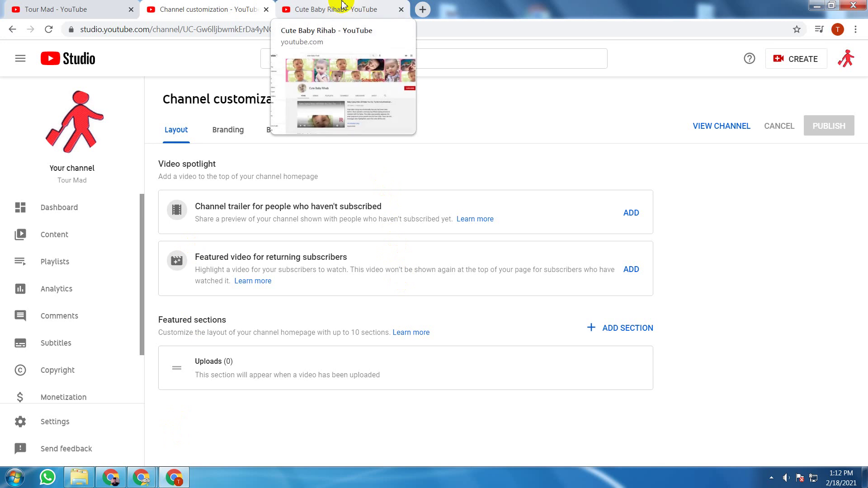
{"action": "left_click", "coordinate": [342, 5]}
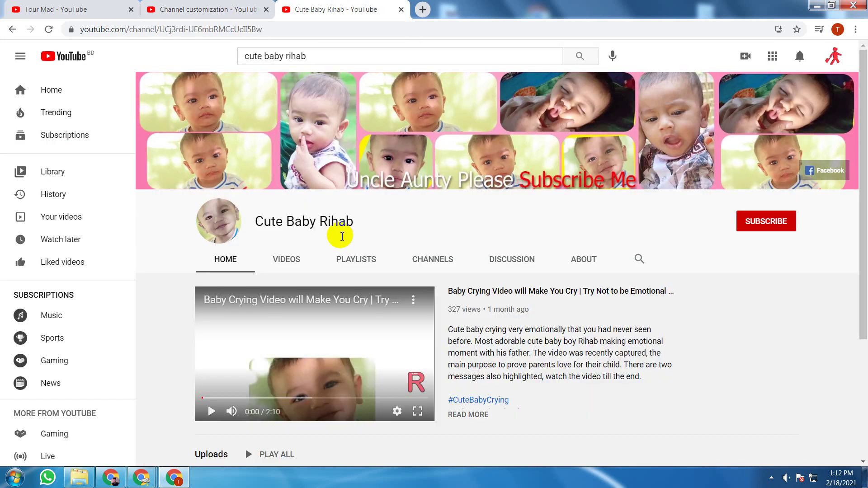
{"action": "left_click", "coordinate": [181, 5]}
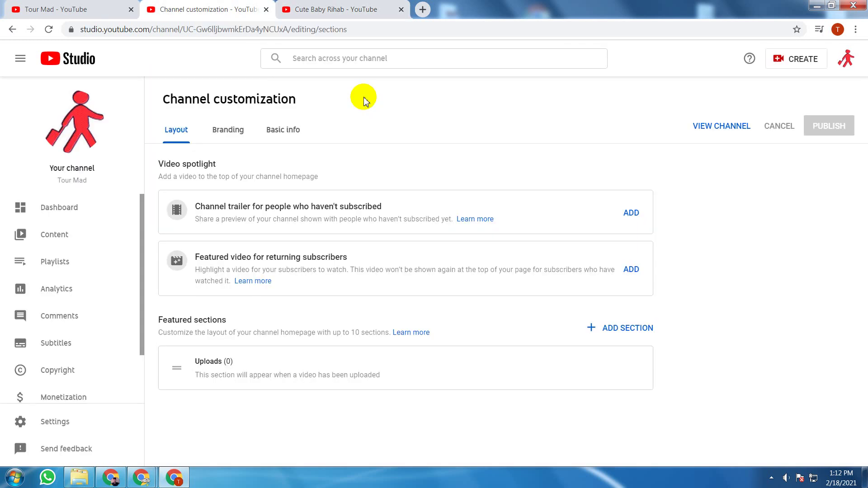
- Compare the Tour Mad channel page with Cute Baby Rihab's, and check the Google Meet class before returning to the channel customization
{"action": "left_click", "coordinate": [73, 12]}
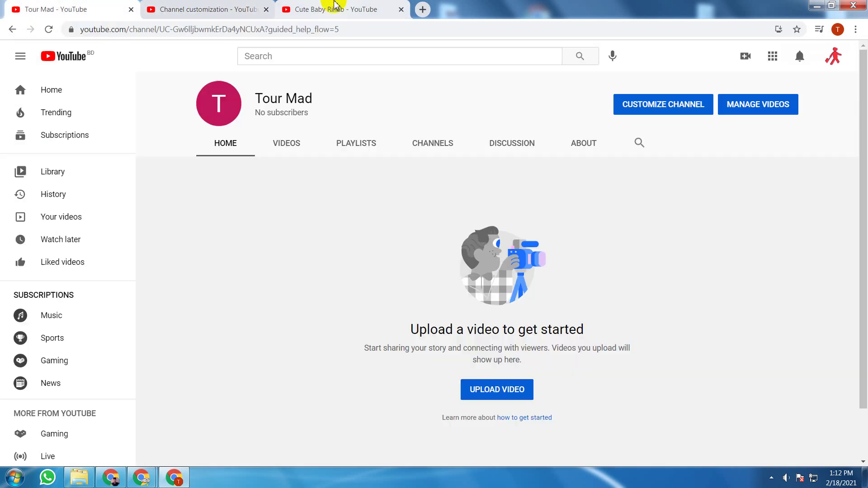
{"action": "left_click", "coordinate": [334, 6]}
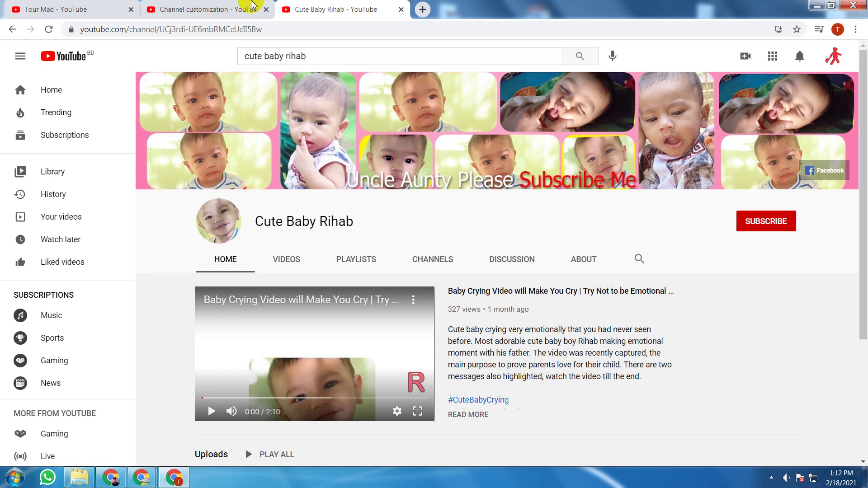
{"action": "left_click", "coordinate": [244, 6]}
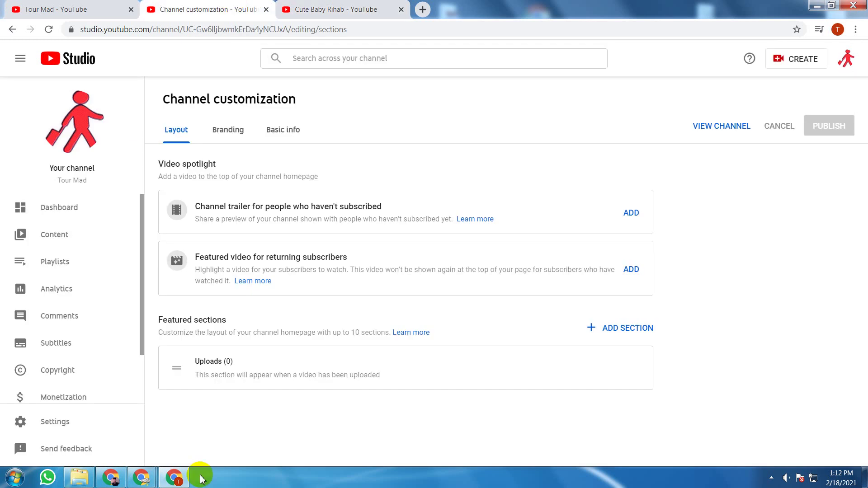
{"action": "key", "text": "alt+Tab"}
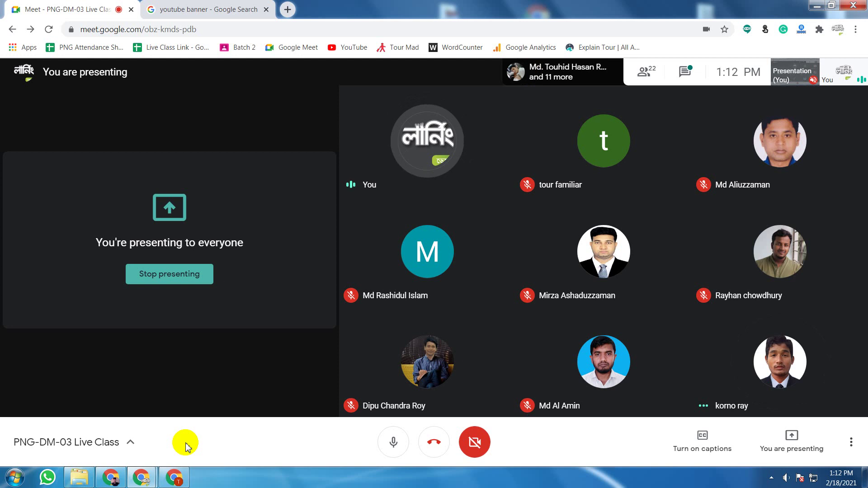
{"action": "left_click", "coordinate": [173, 478]}
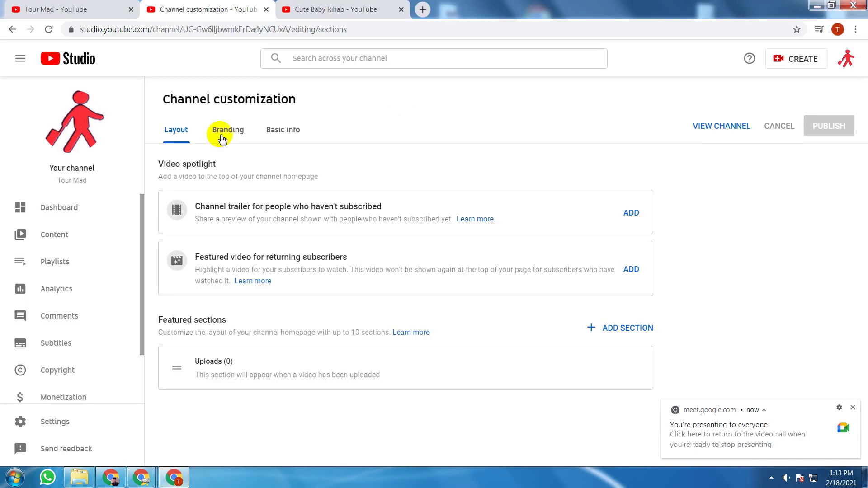
- Open the Branding settings and examine the recommended pixel size for the banner image
{"action": "left_click", "coordinate": [222, 139]}
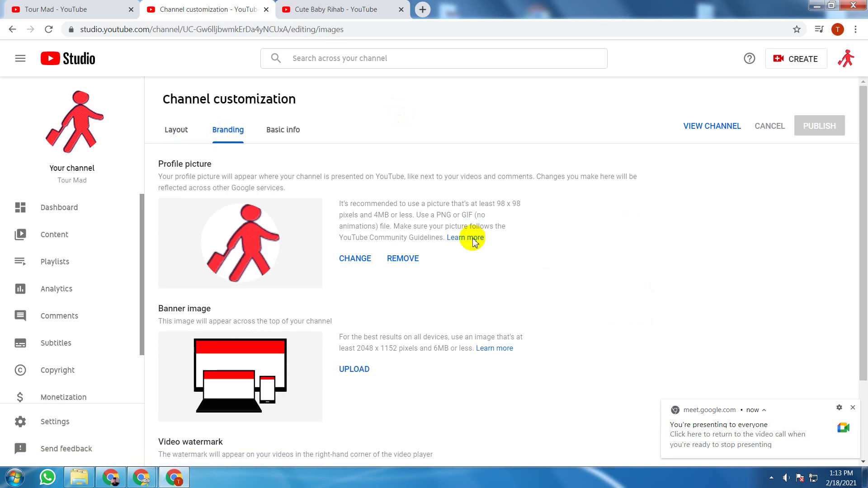
{"action": "scroll", "coordinate": [321, 270], "scroll_direction": "down", "scroll_amount": 2}
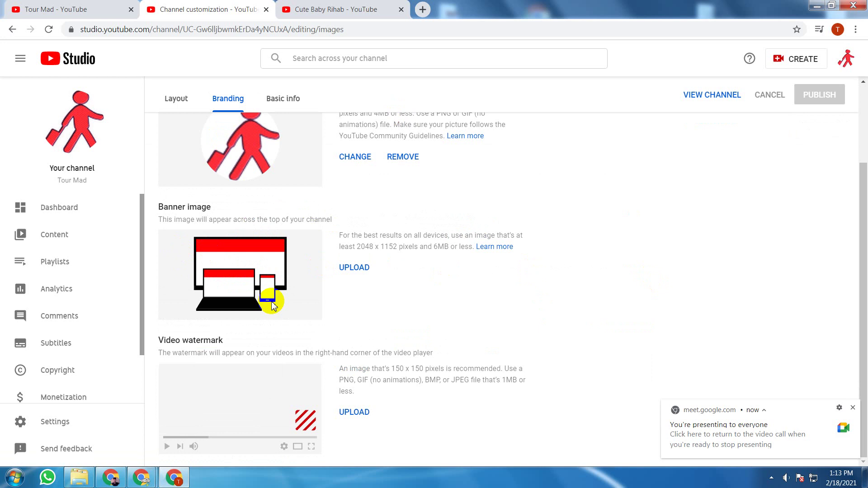
{"action": "left_click_drag", "start_coordinate": [353, 246], "coordinate": [398, 245]}
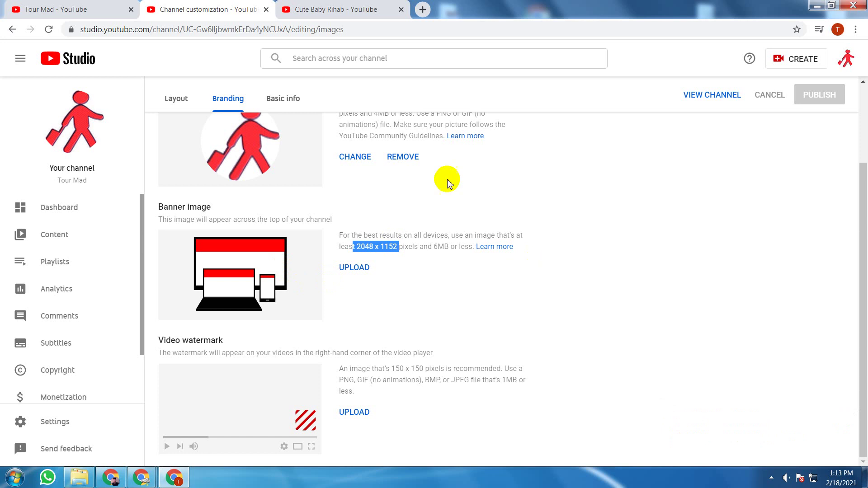
- Search Google for "youtube banner" in a new tab and preview the YouTube Channel art size guide image
{"action": "left_click", "coordinate": [423, 9]}
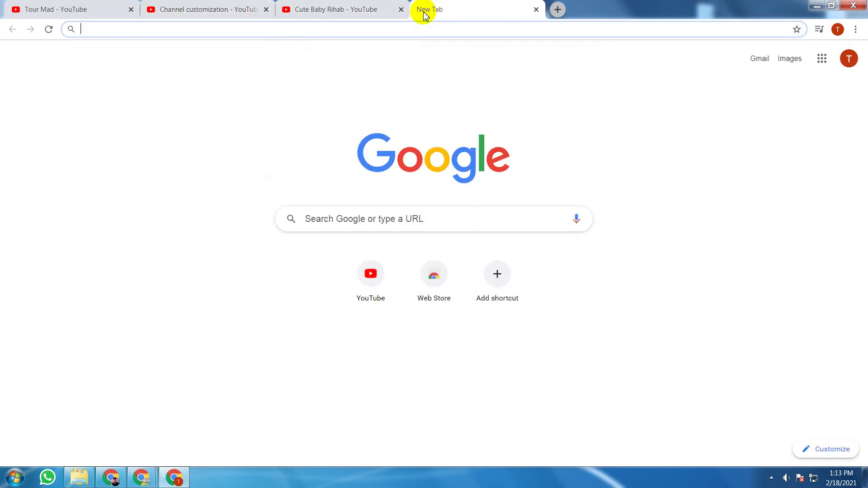
{"action": "type", "text": "you"}
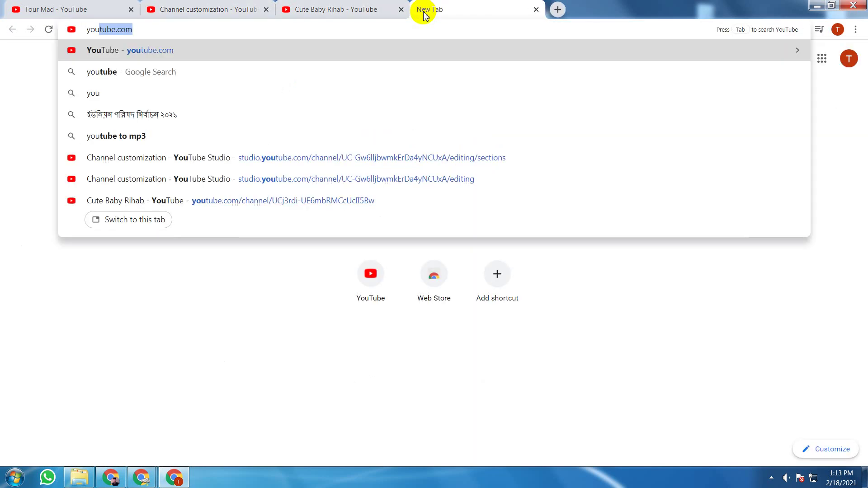
{"action": "type", "text": "t"}
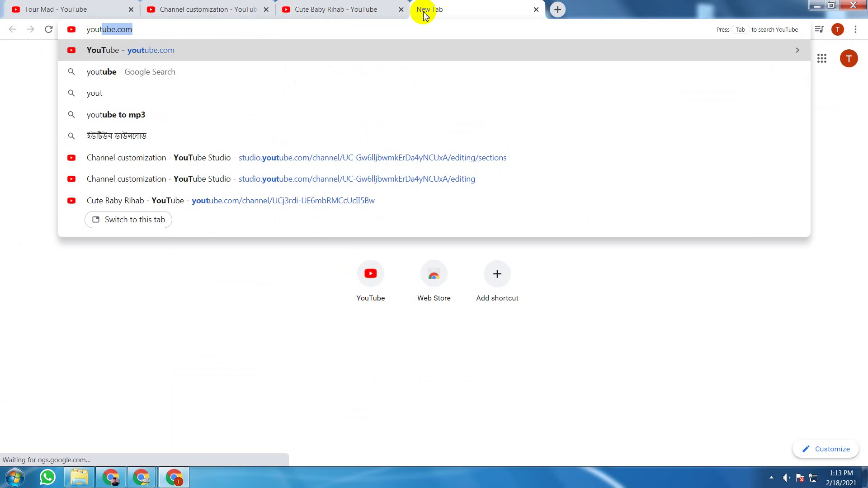
{"action": "type", "text": "ube "}
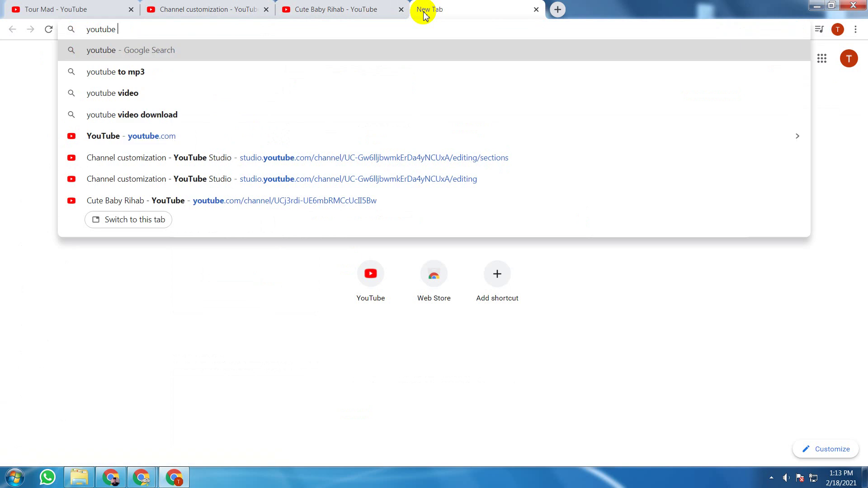
{"action": "type", "text": "banner"}
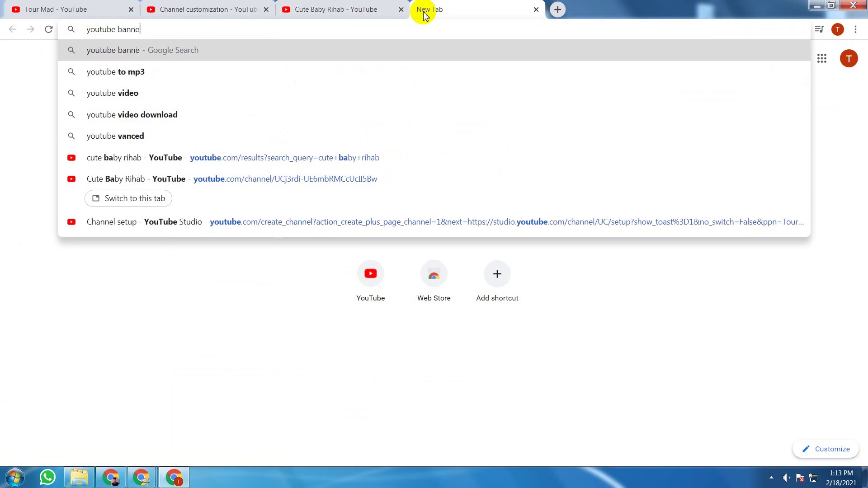
{"action": "key", "text": "Return"}
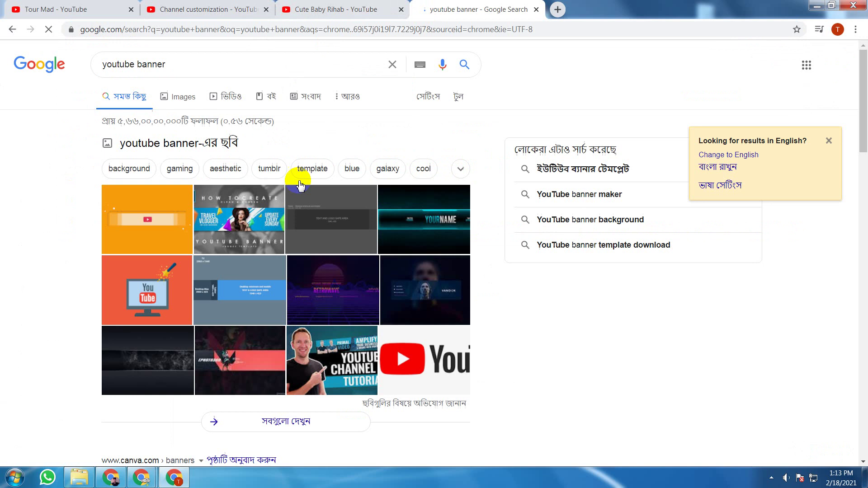
{"action": "left_click", "coordinate": [328, 226]}
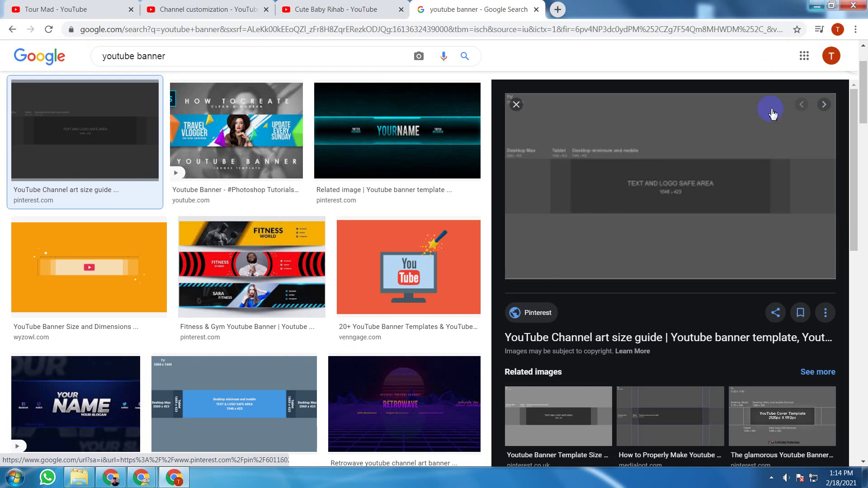
- Minimize the browser and Google Meet windows and close the Browser folder to reach the desktop
{"action": "left_click", "coordinate": [817, 6]}
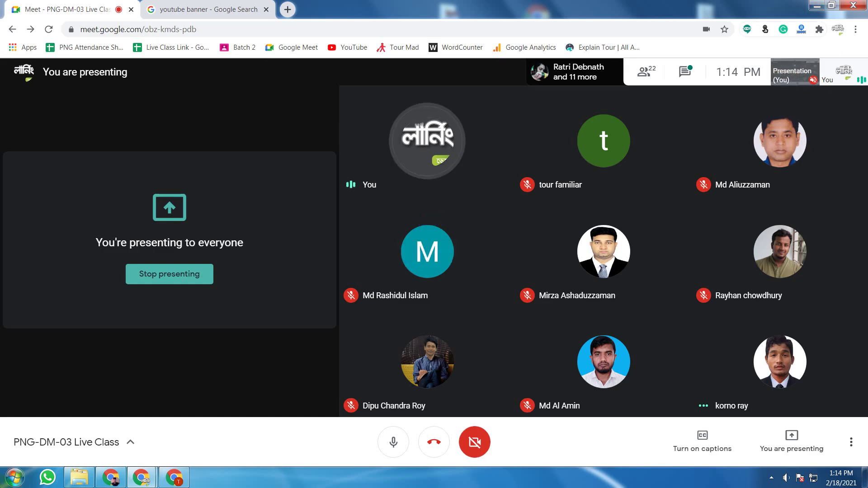
{"action": "key", "text": "super"}
{"action": "left_click", "coordinate": [71, 122]}
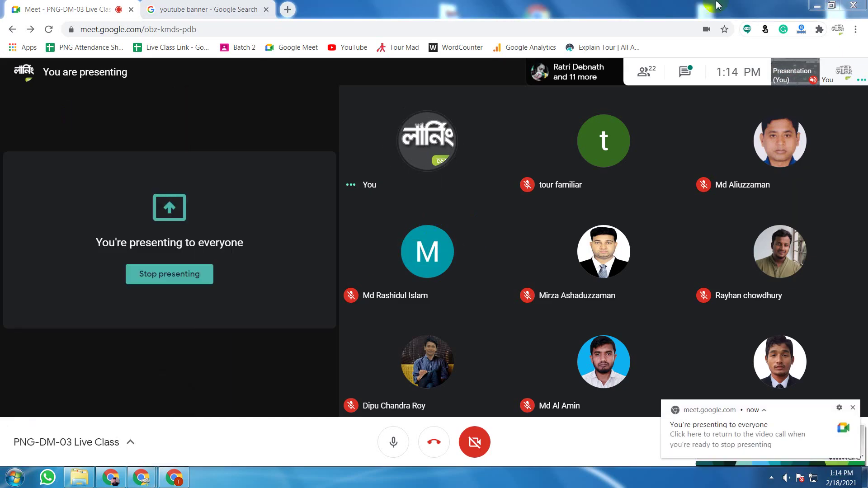
{"action": "key", "text": "alt+Tab"}
{"action": "left_click", "coordinate": [816, 5]}
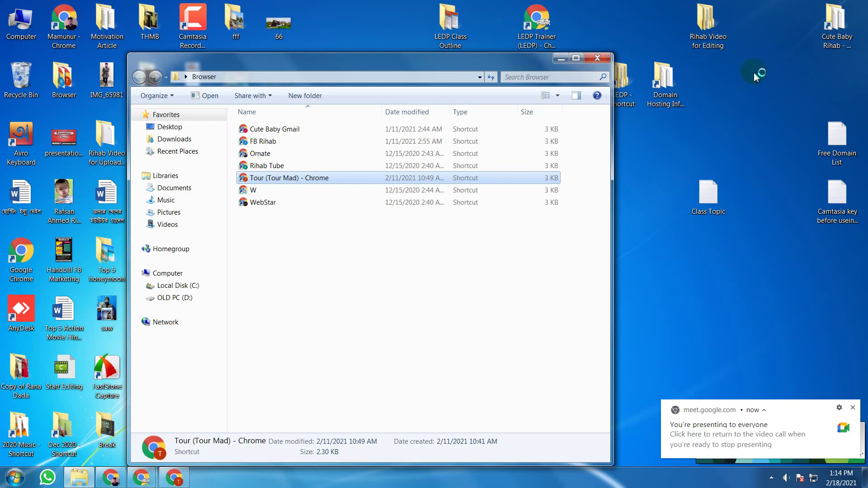
{"action": "left_click", "coordinate": [606, 58]}
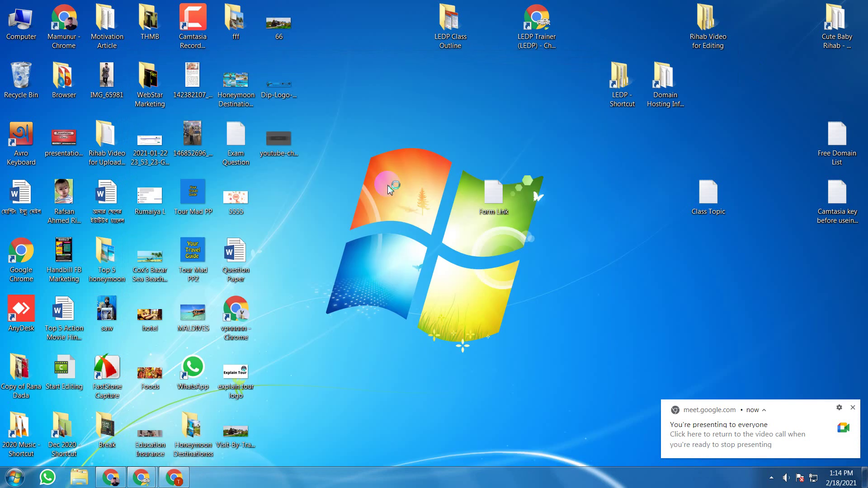
- View the youtube-channel-art-sizing-template image from the desktop in Windows Photo Viewer, minimize Photoshop, and close the viewer
{"action": "double_click", "coordinate": [279, 138]}
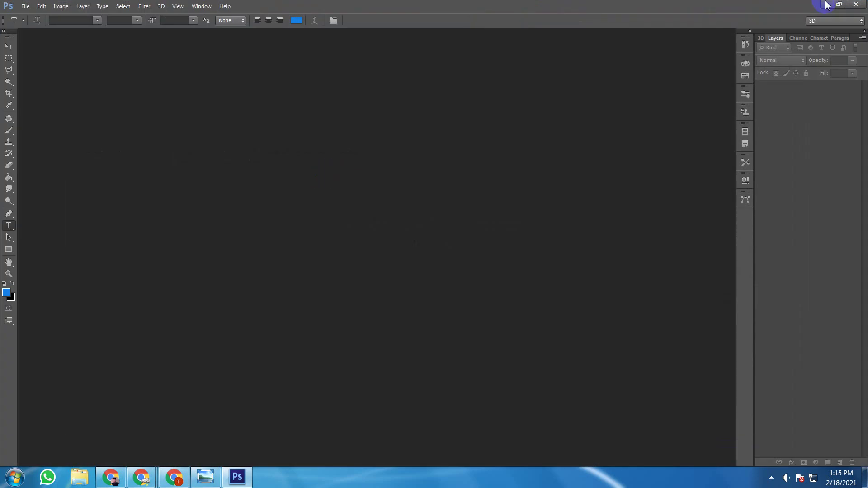
{"action": "left_click", "coordinate": [824, 4]}
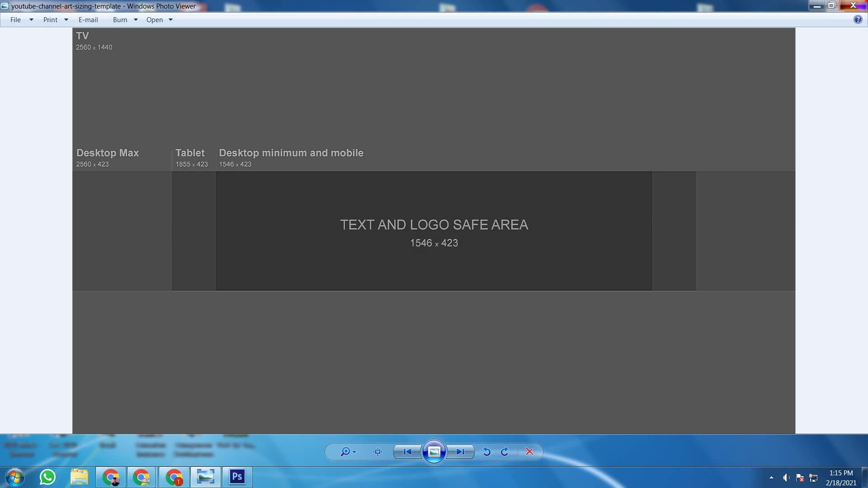
{"action": "left_click", "coordinate": [853, 5]}
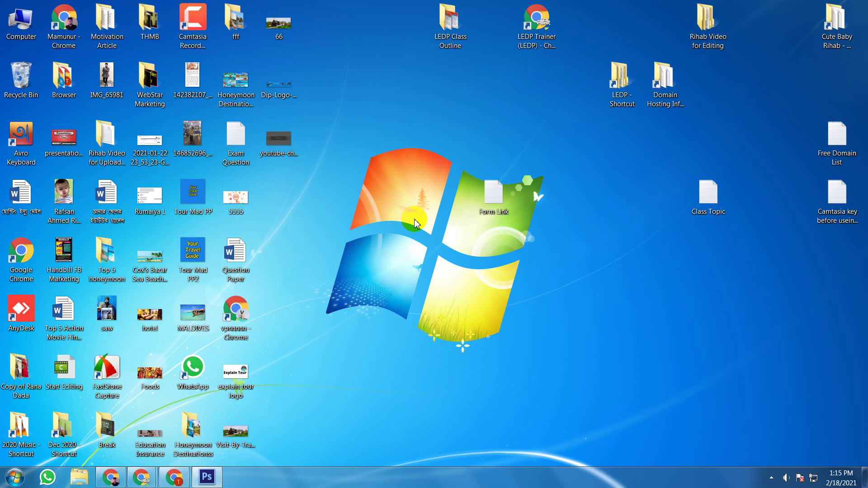
- Open youtube-channel-art-sizing-template.png from the desktop in Photoshop and fit it to the screen
{"action": "double_click", "coordinate": [278, 138]}
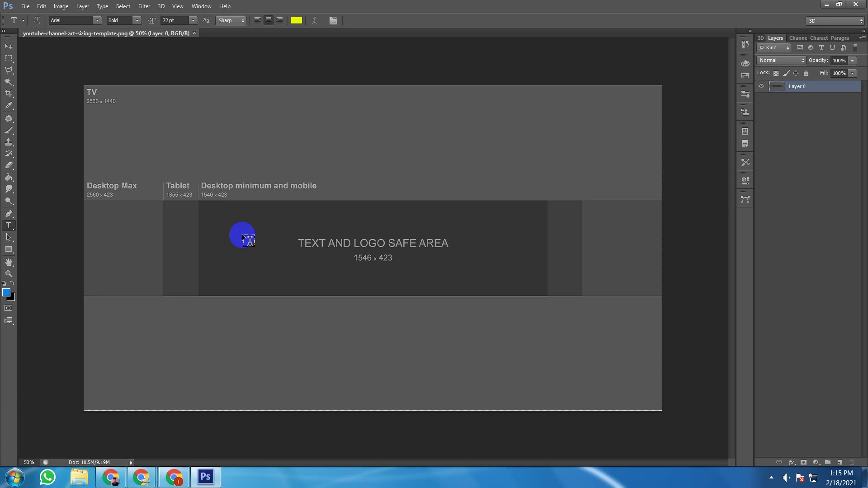
{"action": "left_click", "coordinate": [8, 273]}
{"action": "left_click", "coordinate": [287, 21]}
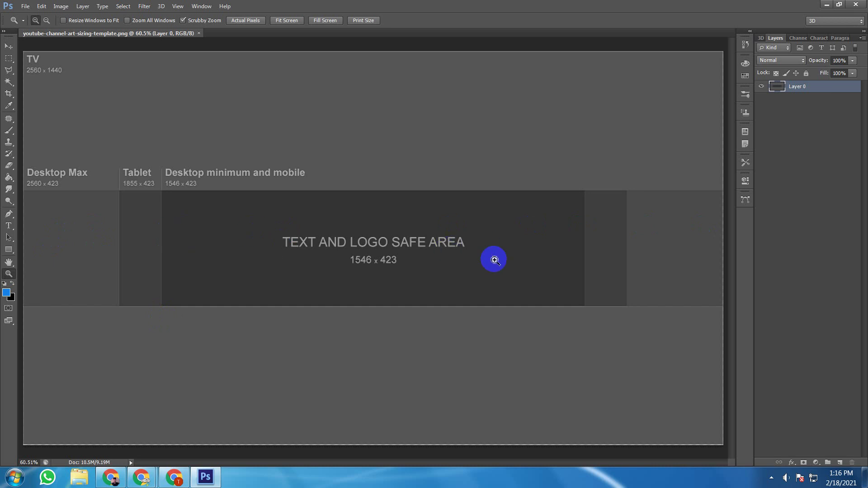
- Try deleting a rectangular selection over the upper-left TV area of the template twice, undoing each deletion, and deselect it
{"action": "key", "text": "m"}
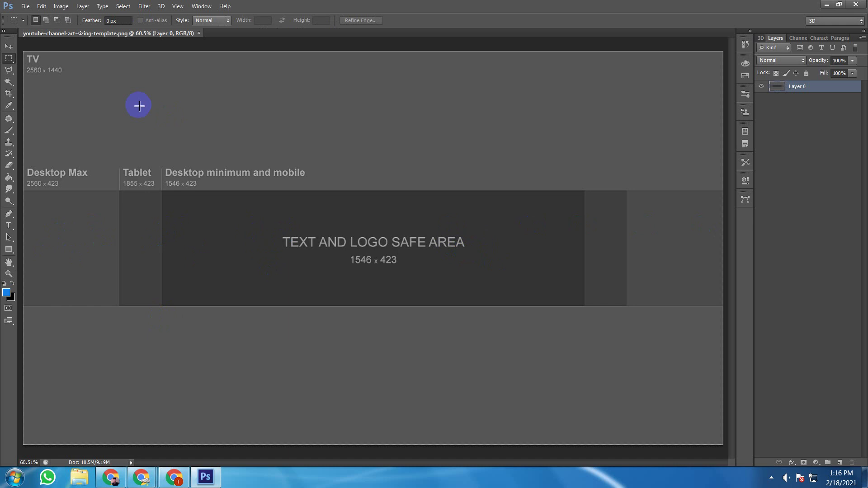
{"action": "left_click_drag", "start_coordinate": [26, 54], "coordinate": [347, 189]}
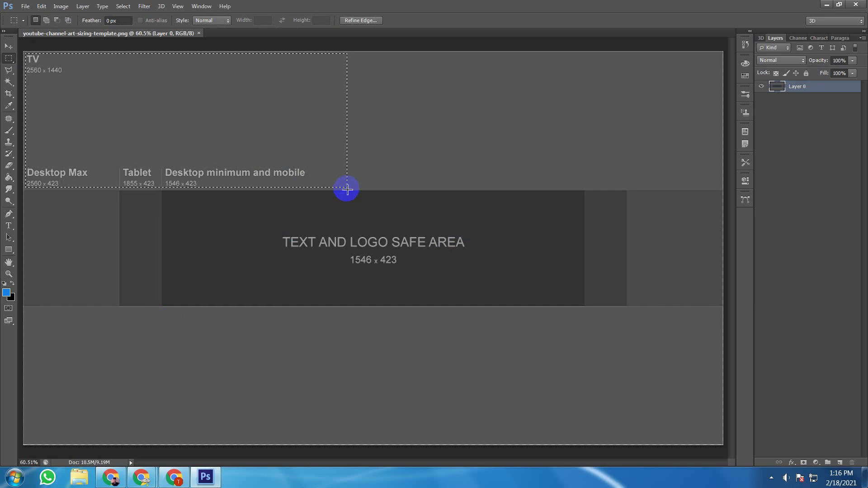
{"action": "key", "text": "Delete"}
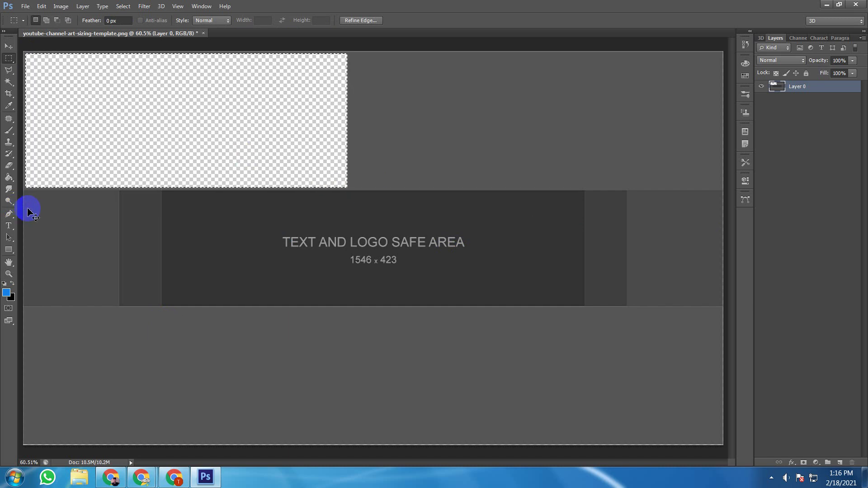
{"action": "key", "text": "ctrl+z"}
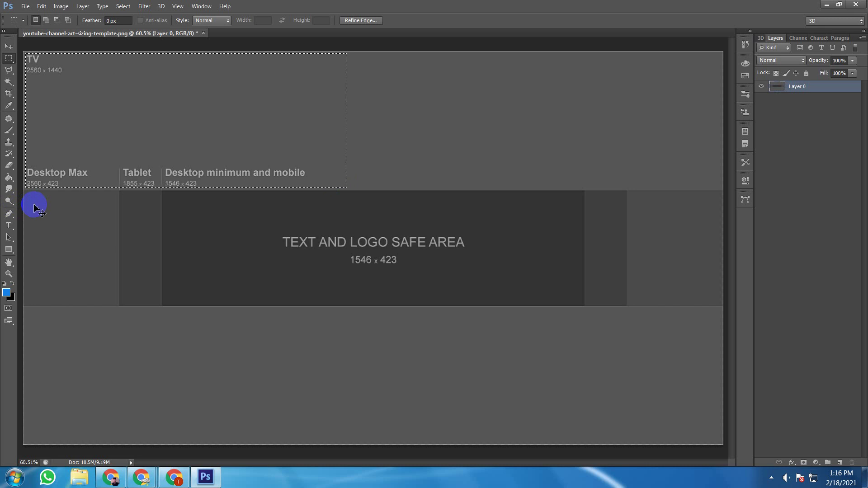
{"action": "key", "text": "Delete"}
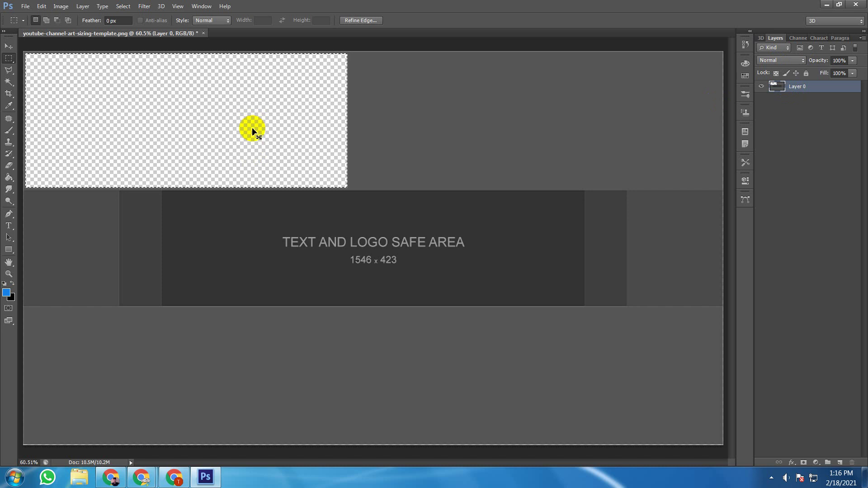
{"action": "key", "text": "ctrl+z"}
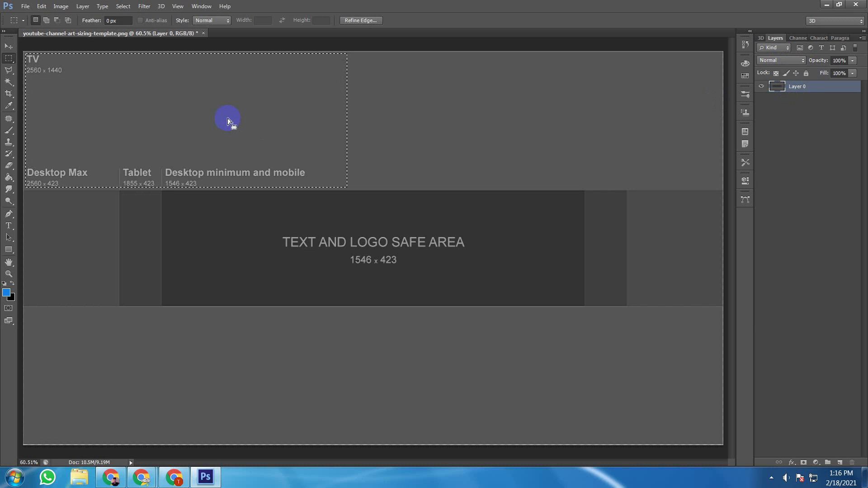
{"action": "right_click", "coordinate": [213, 108]}
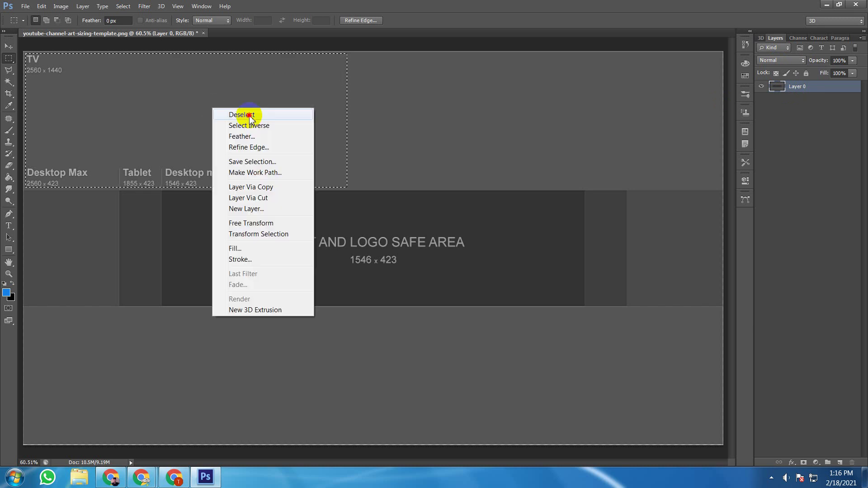
{"action": "left_click", "coordinate": [249, 116]}
- Clear the stray marquee and select the full-width 2560 x 423 Desktop Max band across the template
{"action": "left_click_drag", "start_coordinate": [266, 41], "coordinate": [278, 85]}
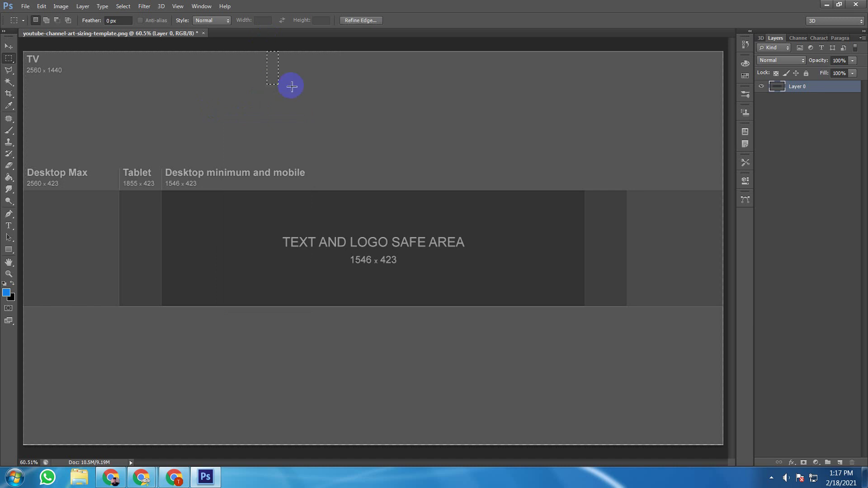
{"action": "left_click", "coordinate": [93, 99]}
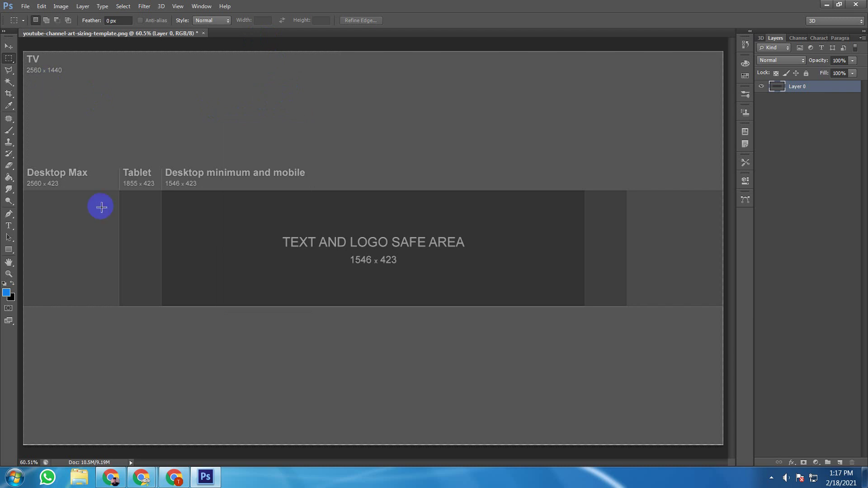
{"action": "left_click", "coordinate": [23, 191]}
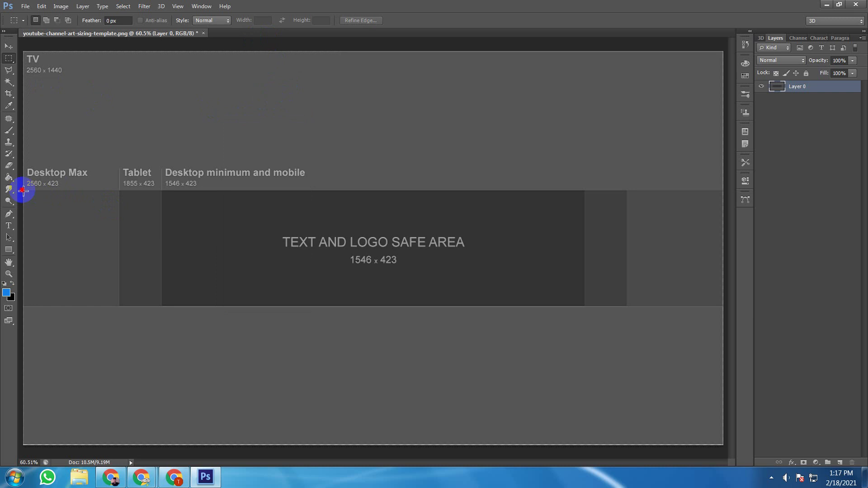
{"action": "left_click_drag", "start_coordinate": [23, 191], "coordinate": [721, 306]}
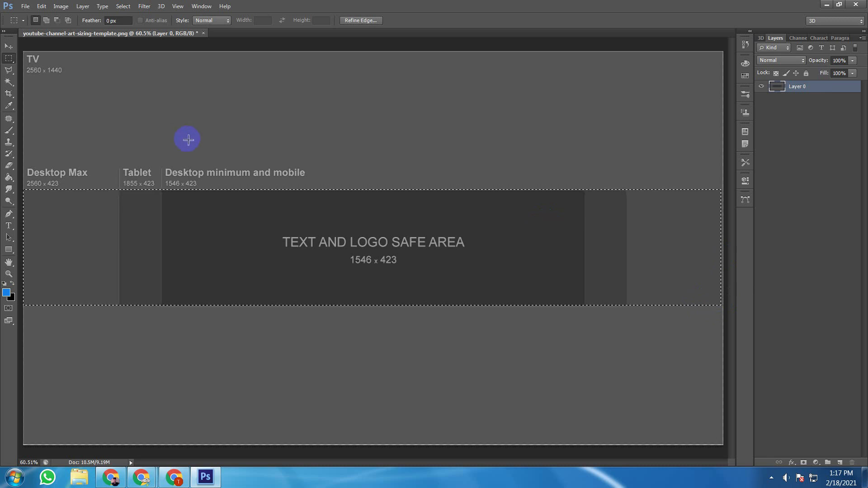
- Delete the selected Desktop Max band from Layer 0, undo the deletion once, and delete the band again
{"action": "key", "text": "Delete"}
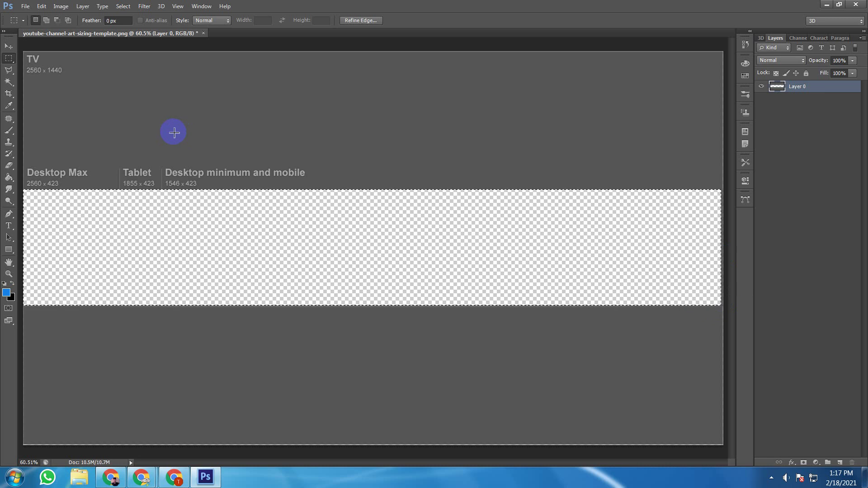
{"action": "key", "text": "ctrl+z"}
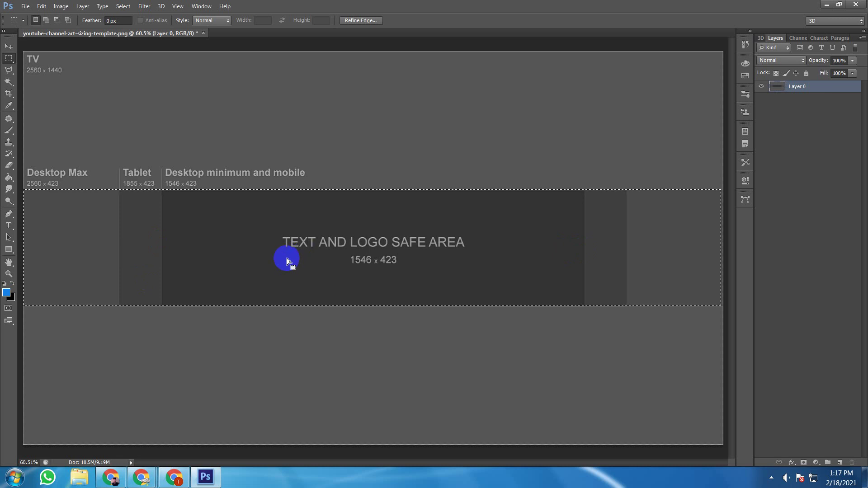
{"action": "key", "text": "Delete"}
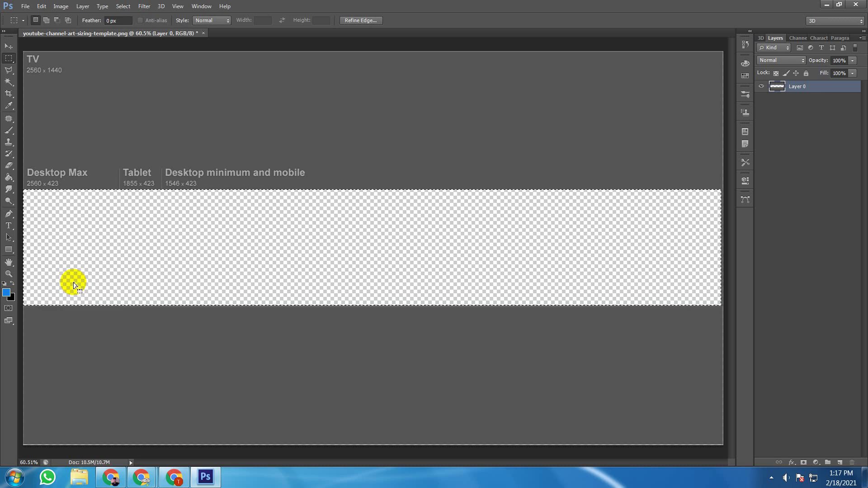
{"action": "left_click", "coordinate": [16, 295]}
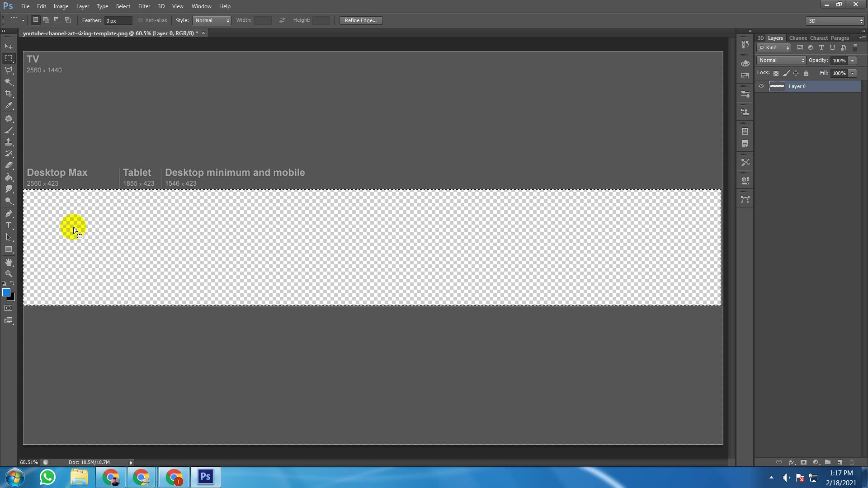
{"action": "left_click", "coordinate": [15, 96]}
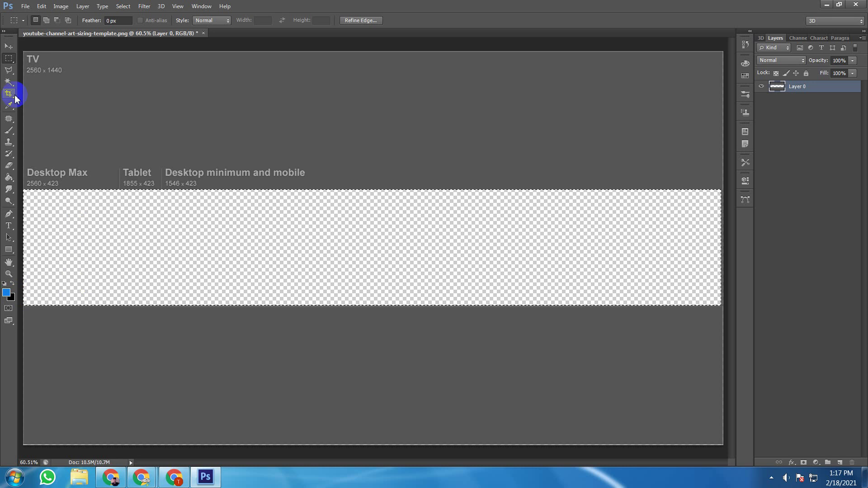
{"action": "left_click", "coordinate": [13, 52]}
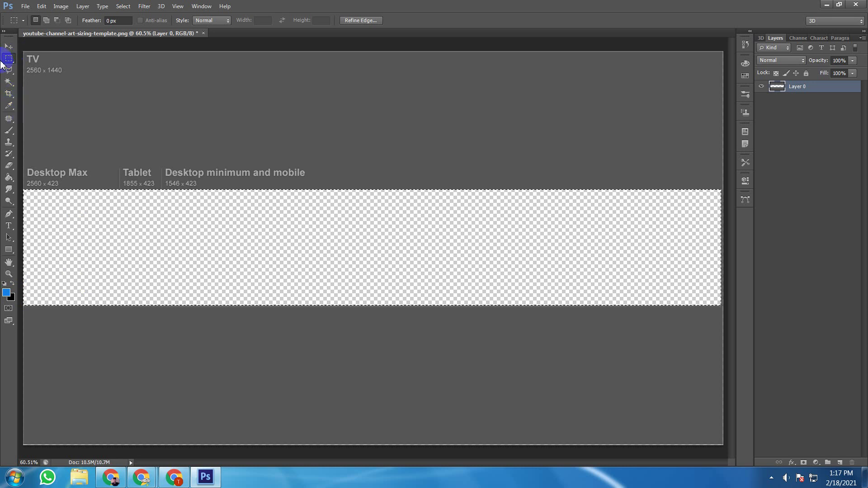
{"action": "left_click", "coordinate": [7, 48]}
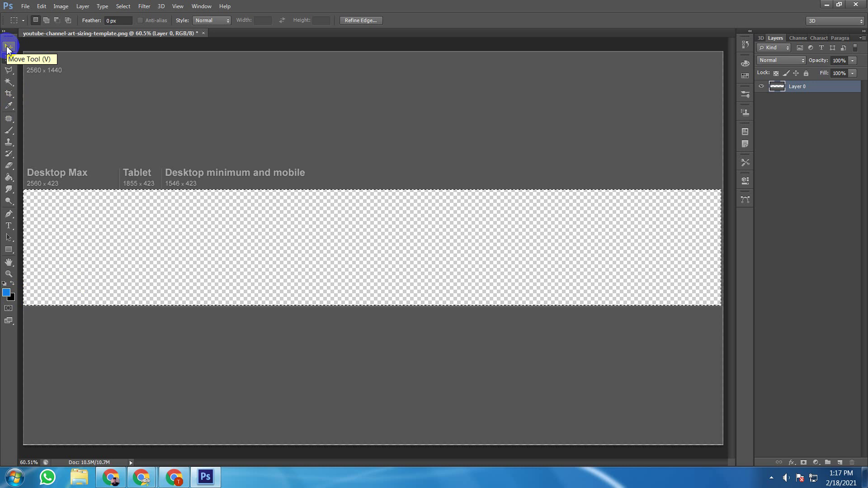
{"action": "left_click", "coordinate": [35, 129]}
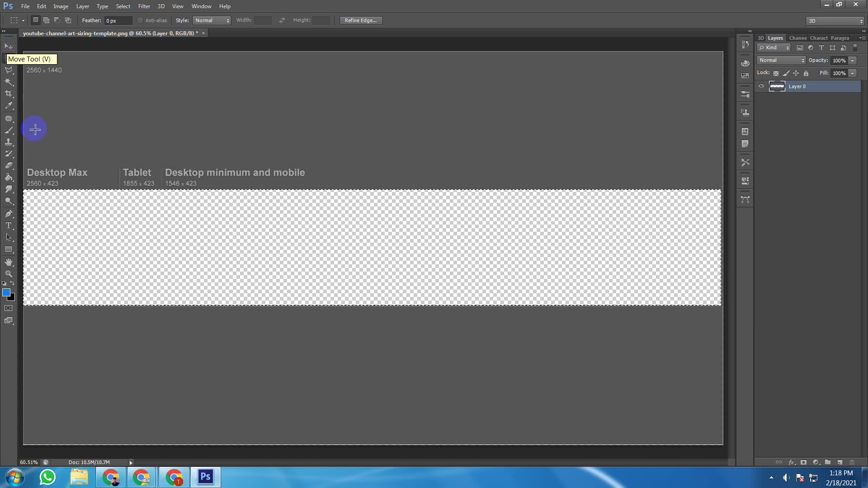
{"action": "left_click", "coordinate": [10, 119]}
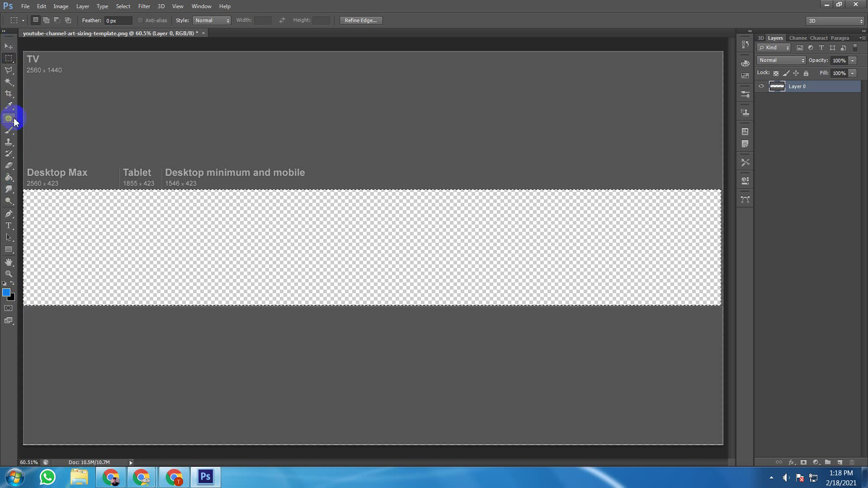
{"action": "left_click", "coordinate": [9, 226]}
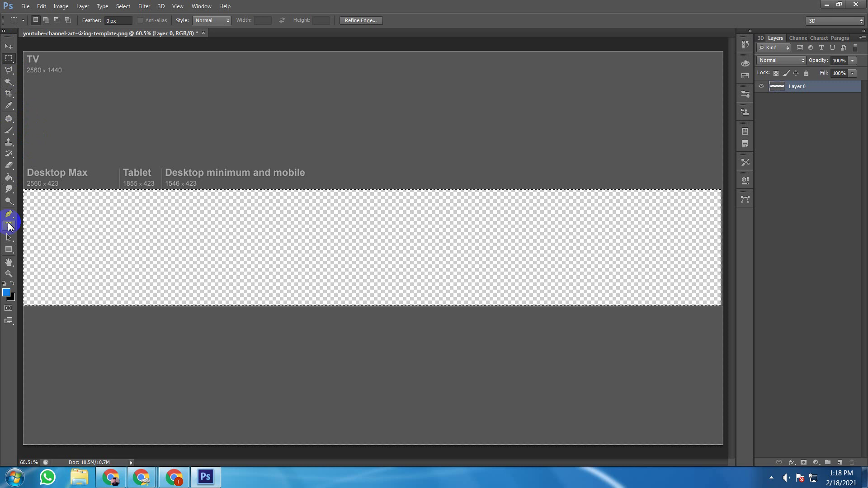
- Remove the marquee selection around the cleared Desktop Max band
{"action": "left_click", "coordinate": [8, 225]}
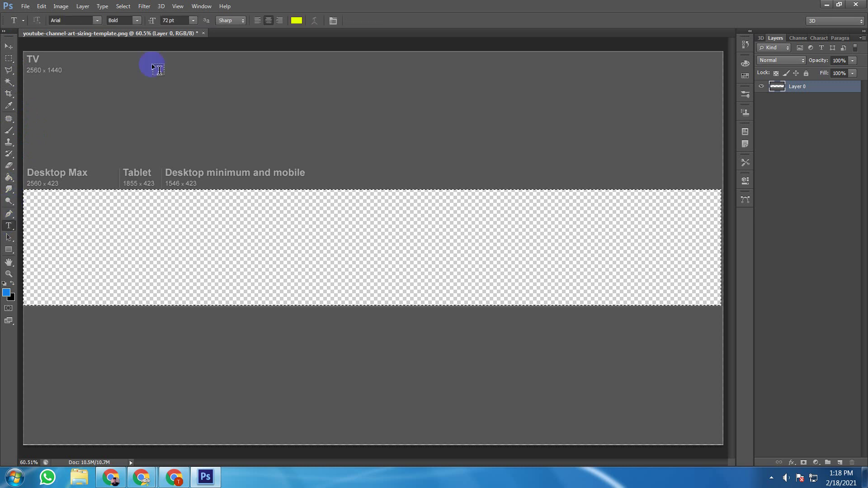
{"action": "left_click", "coordinate": [111, 196]}
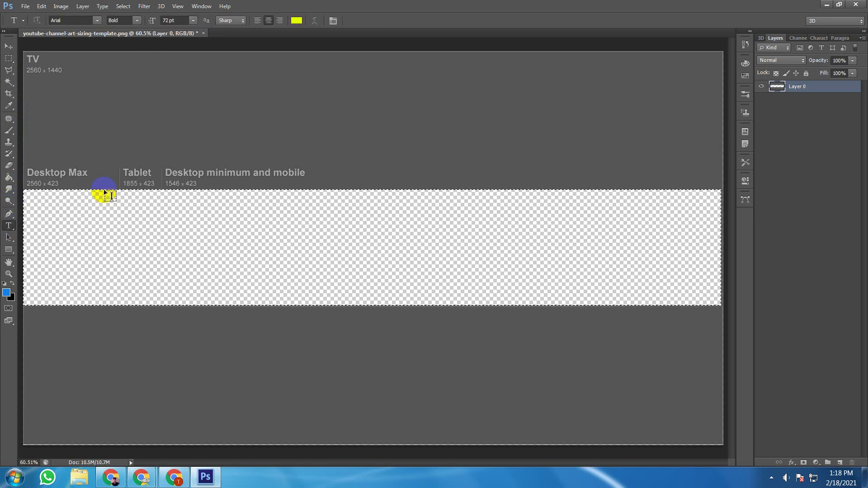
{"action": "key", "text": "m"}
{"action": "left_click", "coordinate": [43, 190]}
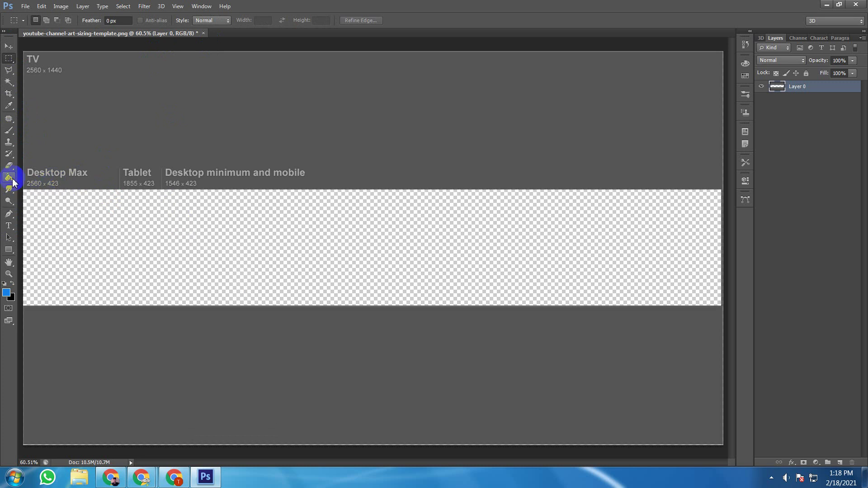
- Add the text "Your Travel Guide" in yellow Arial Bold, 72 pt, inside the transparent band
{"action": "left_click", "coordinate": [10, 226]}
{"action": "left_click", "coordinate": [307, 231]}
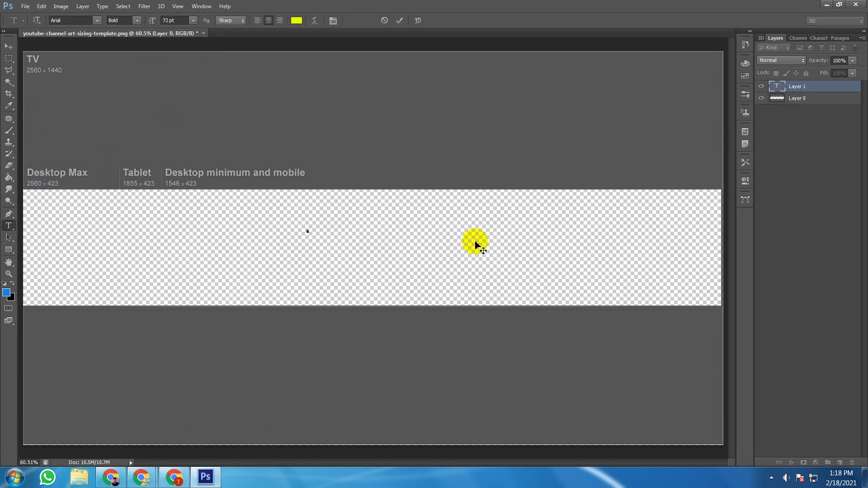
{"action": "type", "text": "Your Gra"}
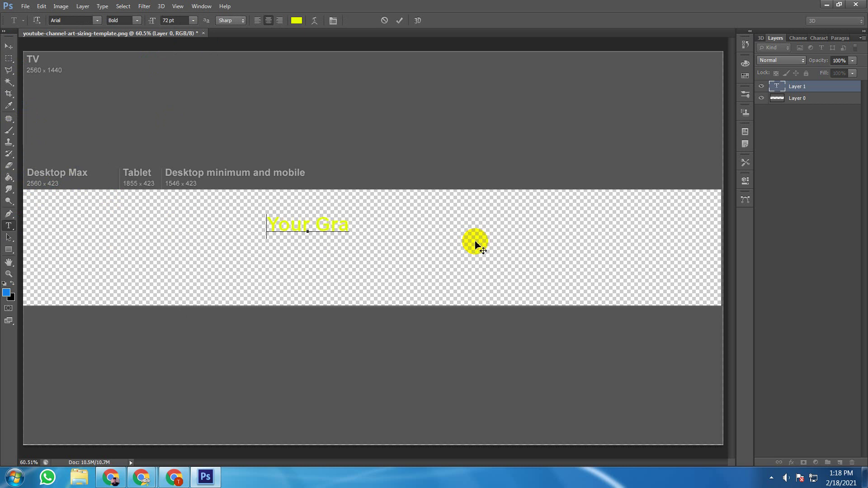
{"action": "key", "text": "BackSpace"}
{"action": "key", "text": "BackSpace"}
{"action": "key", "text": "BackSpace"}
{"action": "key", "text": "BackSpace"}
{"action": "type", "text": "Travel"}
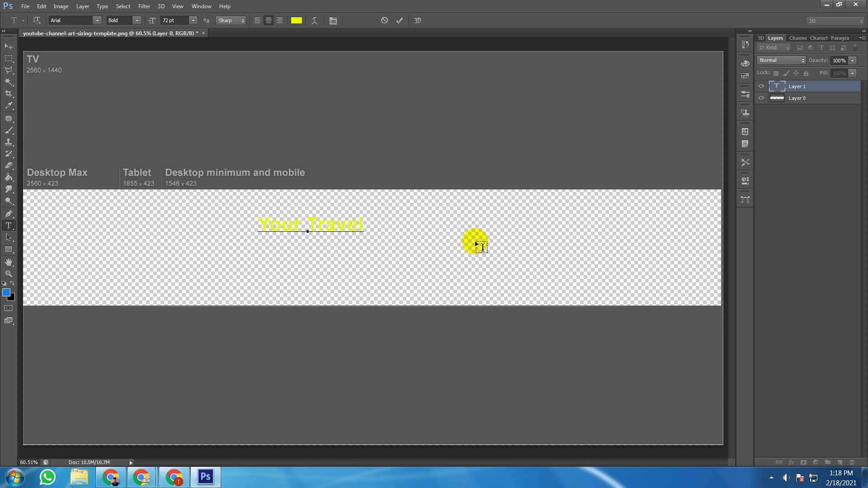
{"action": "type", "text": " Gui"}
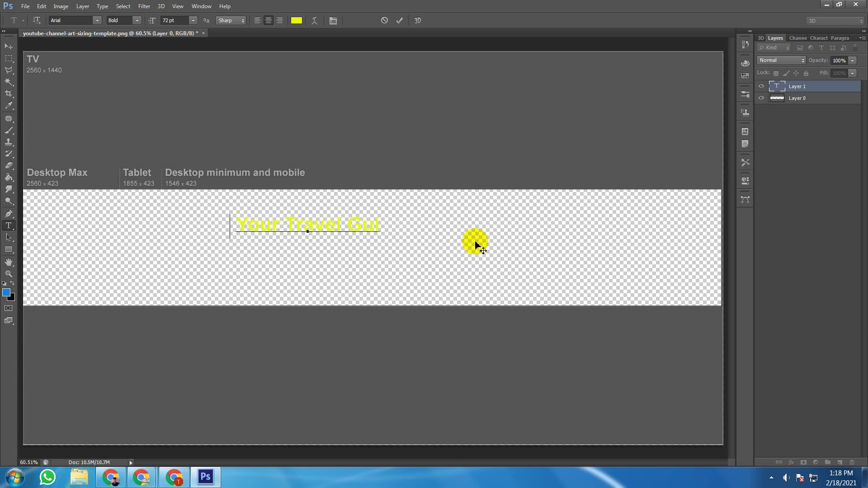
{"action": "type", "text": "de"}
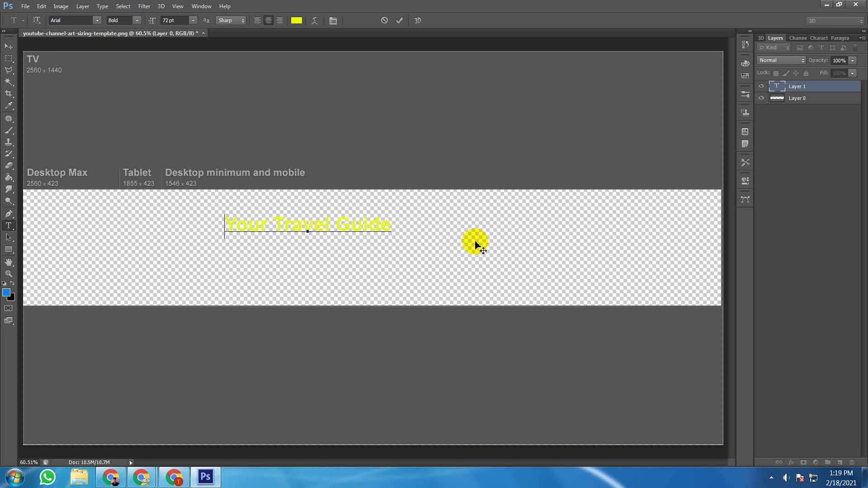
- Move the "Your Travel Guide" text to the horizontal middle of the band's upper half and commit it
{"action": "key", "text": "ctrl+a"}
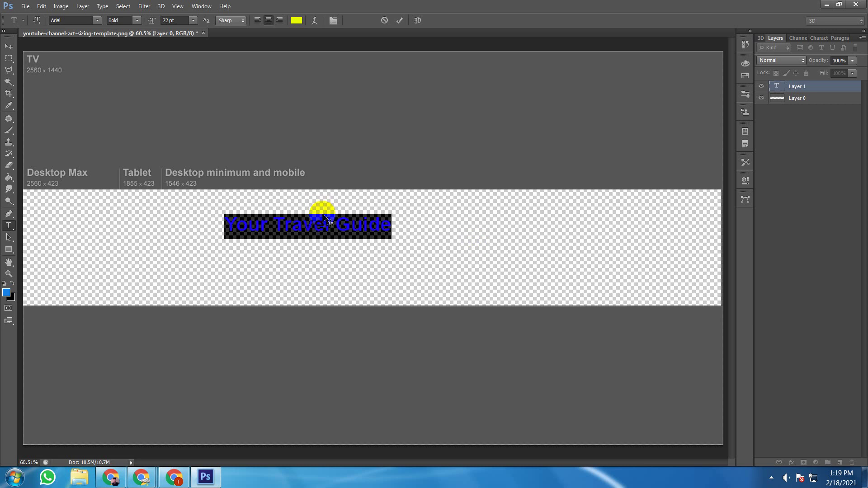
{"action": "left_click_drag", "start_coordinate": [317, 213], "coordinate": [353, 189]}
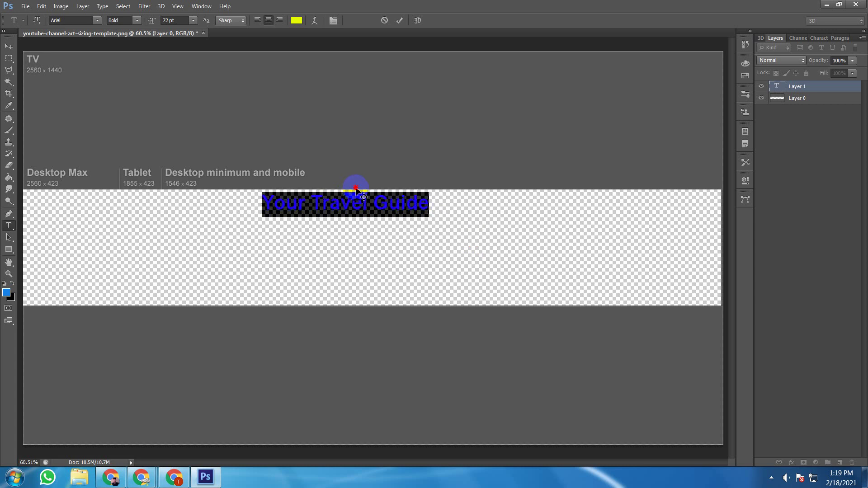
{"action": "left_click_drag", "start_coordinate": [356, 188], "coordinate": [368, 213]}
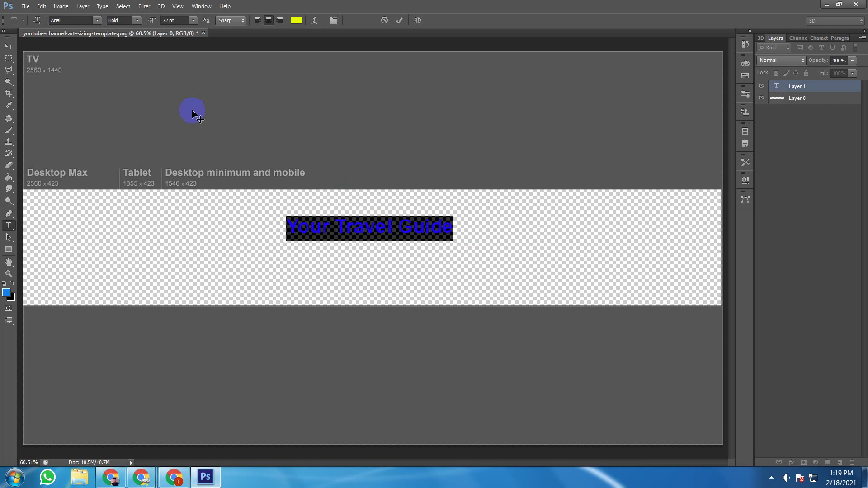
{"action": "left_click", "coordinate": [400, 20]}
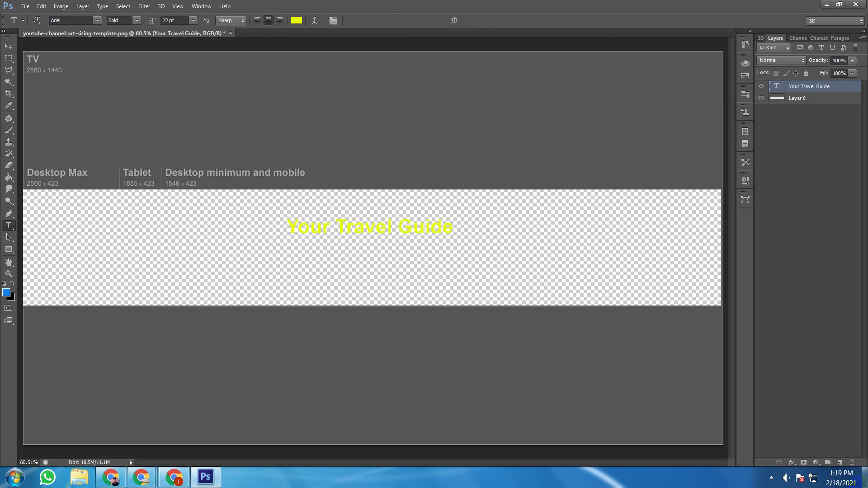
- Add a layer mask to the "Your Travel Guide" layer and apply a black outside stroke of 10 px
{"action": "left_click", "coordinate": [803, 462]}
{"action": "left_click", "coordinate": [792, 463]}
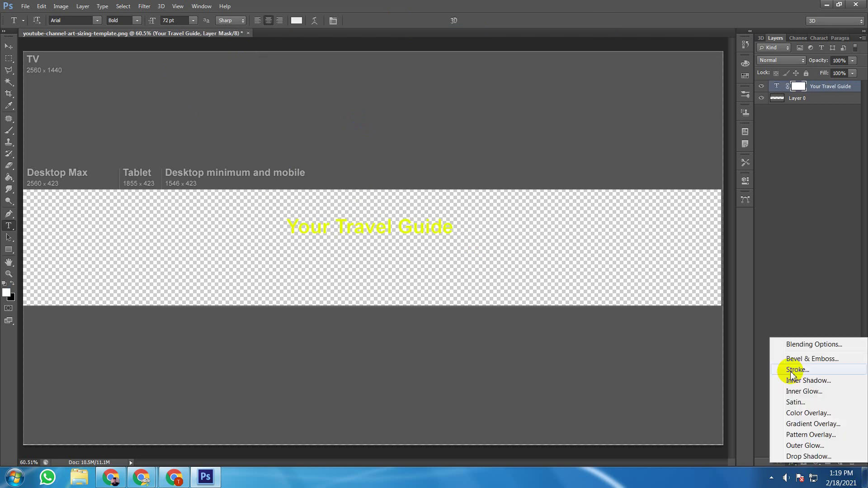
{"action": "left_click", "coordinate": [792, 371]}
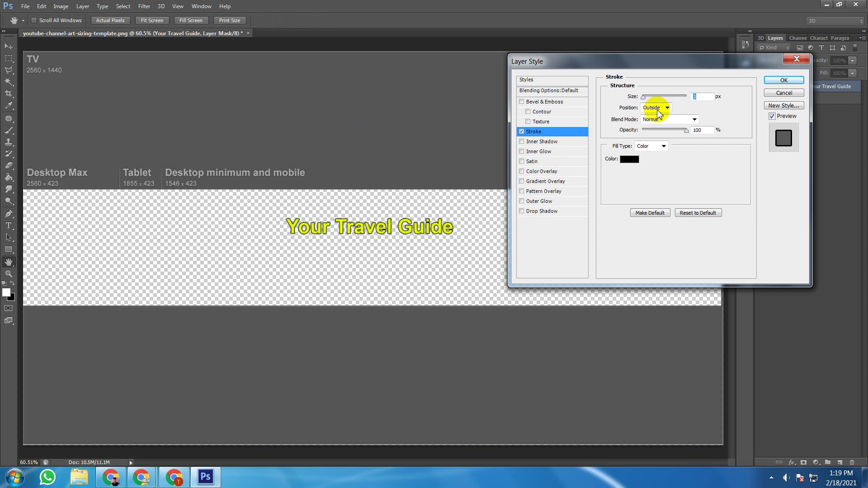
{"action": "key", "text": "Up"}
{"action": "key", "text": "Up"}
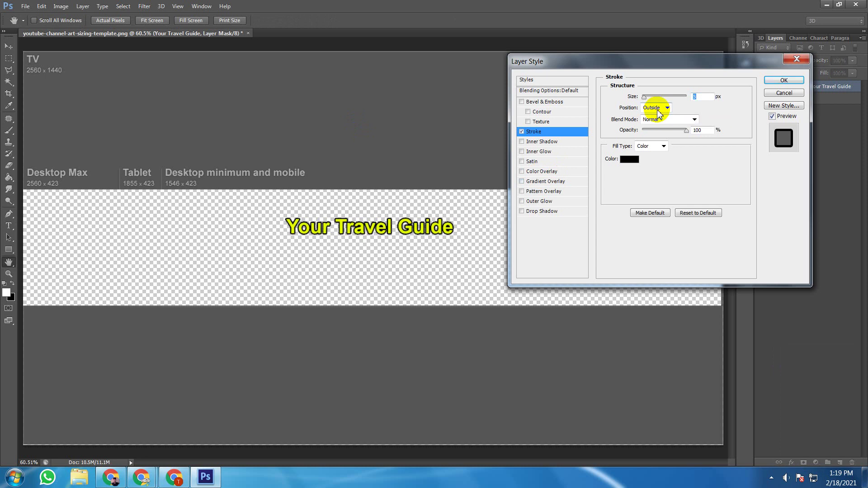
{"action": "key", "text": "Down"}
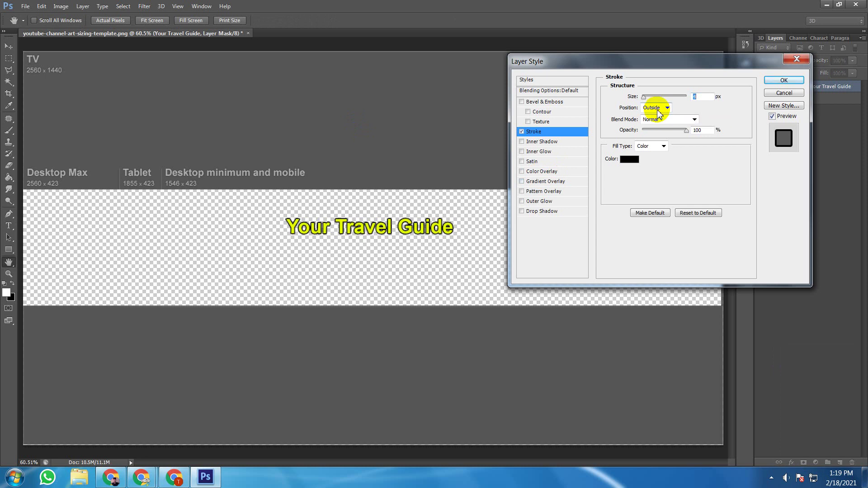
{"action": "key", "text": "Down"}
{"action": "key", "text": "Up"}
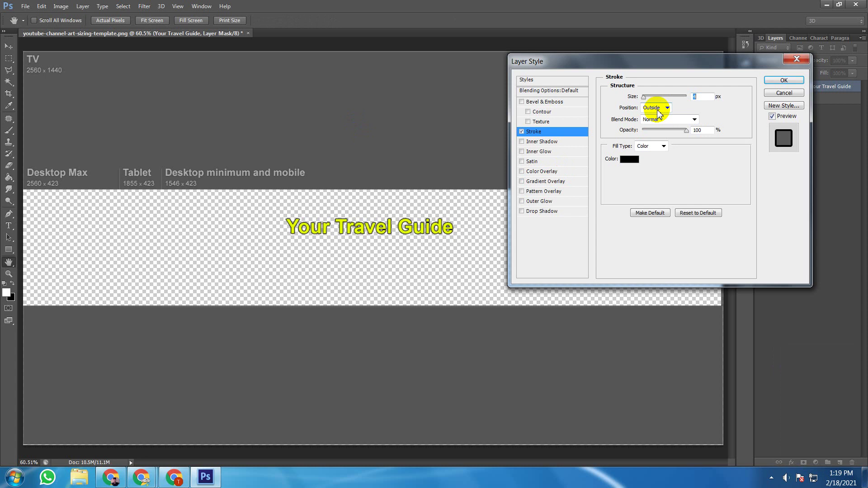
{"action": "key", "text": "Up"}
{"action": "key", "text": "Up"}
{"action": "key", "text": "Up"}
{"action": "key", "text": "Up"}
{"action": "key", "text": "Up"}
{"action": "key", "text": "Up"}
{"action": "key", "text": "Up"}
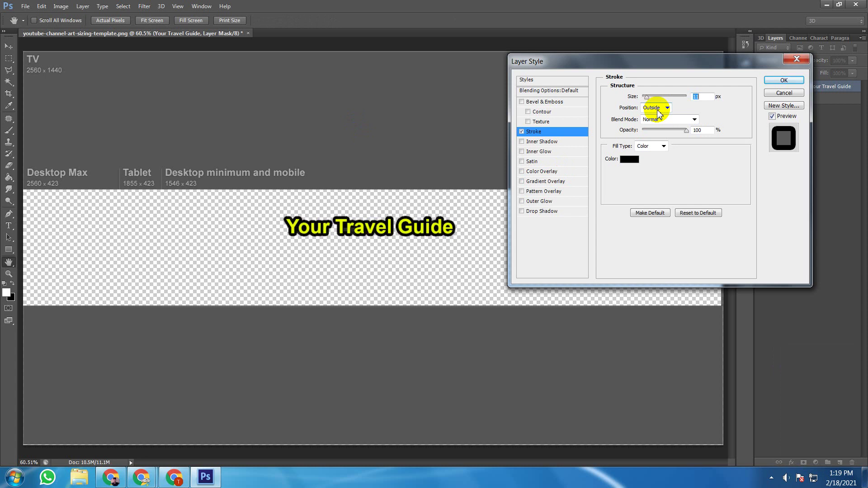
{"action": "key", "text": "Down"}
{"action": "key", "text": "Return"}
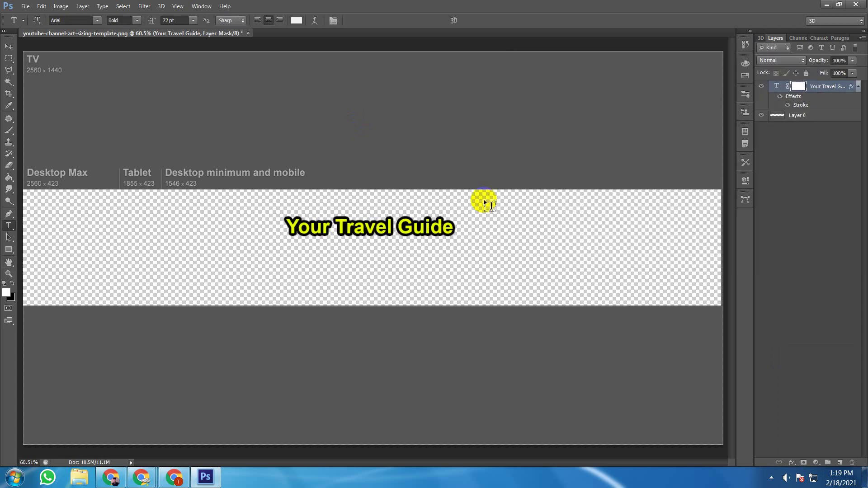
- Enlarge the "Your Travel Guide" text with Free Transform to about 144% width and 192% height inside the transparent band
{"action": "left_click_drag", "start_coordinate": [335, 229], "coordinate": [340, 231]}
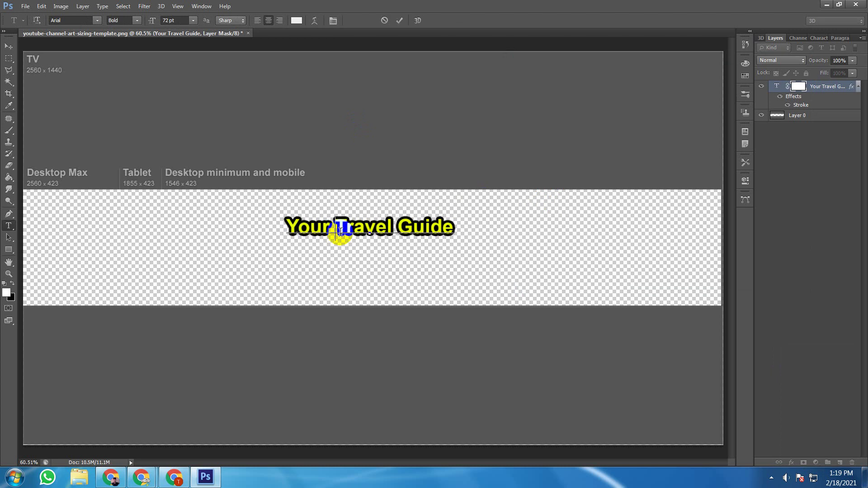
{"action": "left_click", "coordinate": [399, 21]}
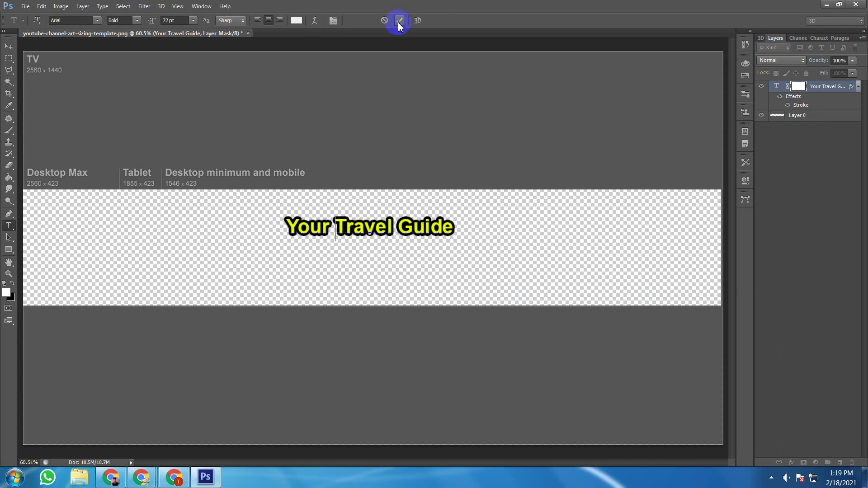
{"action": "left_click", "coordinate": [9, 60]}
{"action": "right_click", "coordinate": [385, 224]}
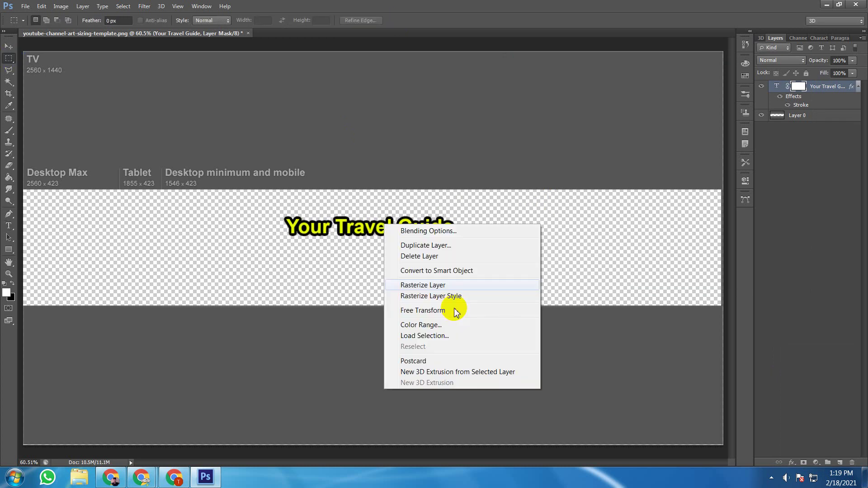
{"action": "left_click", "coordinate": [423, 310]}
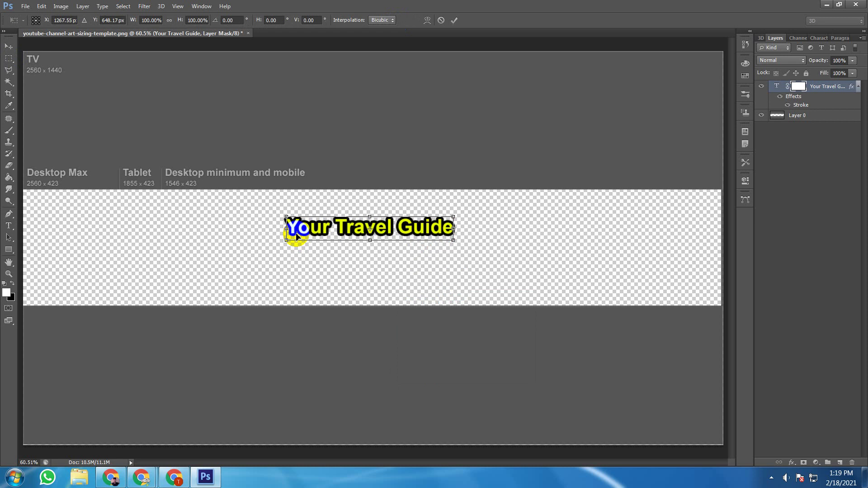
{"action": "left_click_drag", "start_coordinate": [296, 236], "coordinate": [248, 225]}
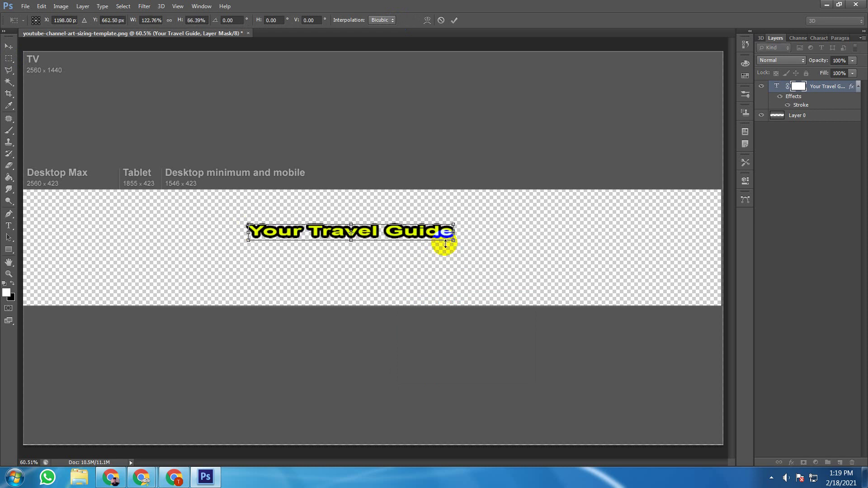
{"action": "left_click_drag", "start_coordinate": [461, 252], "coordinate": [480, 271]}
{"action": "left_click_drag", "start_coordinate": [249, 248], "coordinate": [241, 247]}
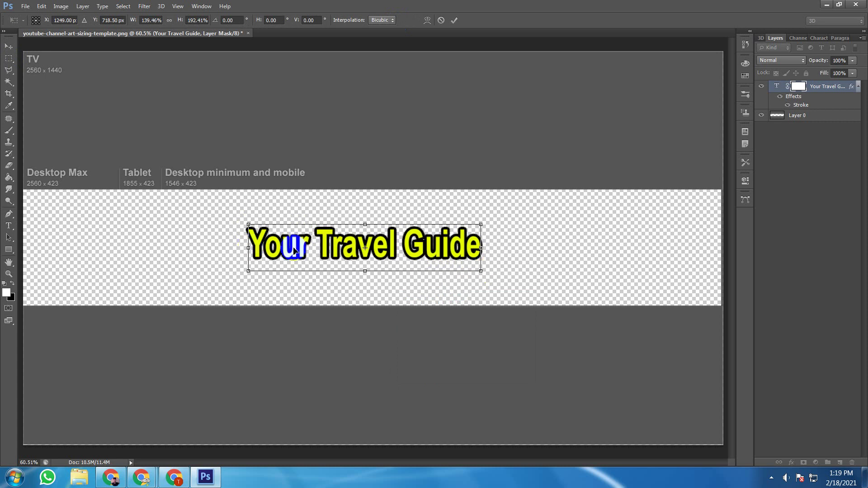
- Switch to the Chrome window with the YouTube tabs, look at the sample channel's banner, and close that browser window
{"action": "left_click", "coordinate": [179, 480]}
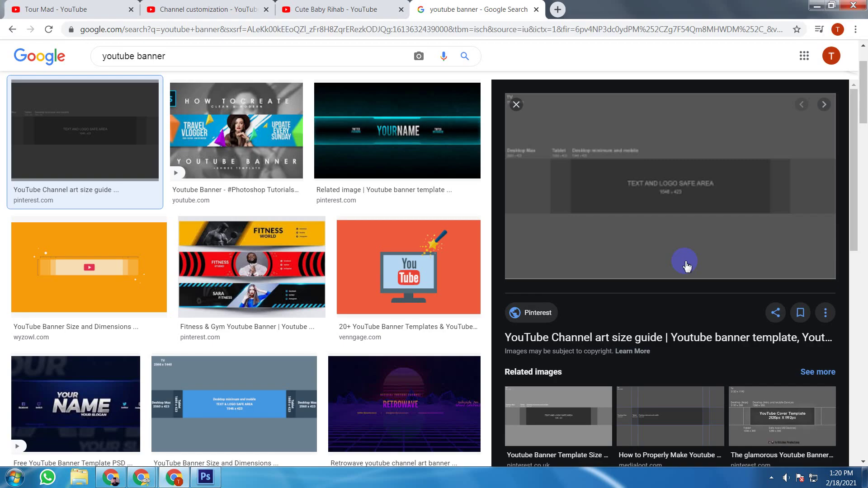
{"action": "key", "text": "ctrl+Tab"}
{"action": "key", "text": "ctrl+Tab"}
{"action": "key", "text": "ctrl+Tab"}
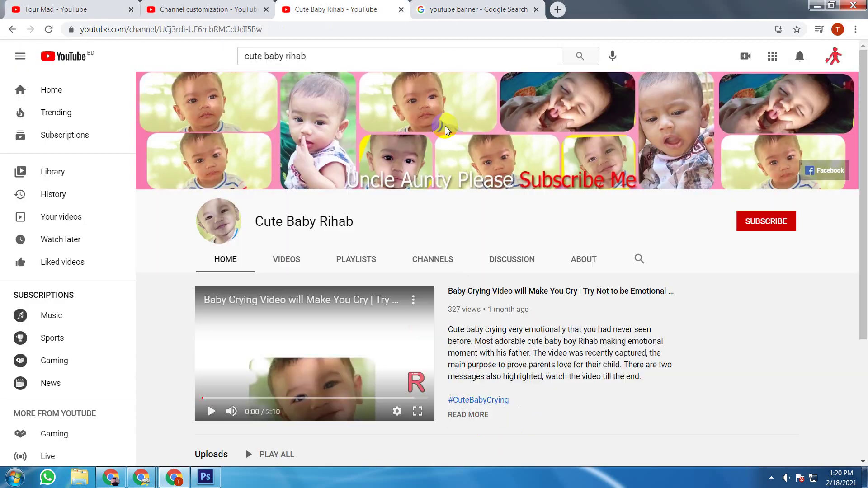
{"action": "key", "text": "ctrl+Tab"}
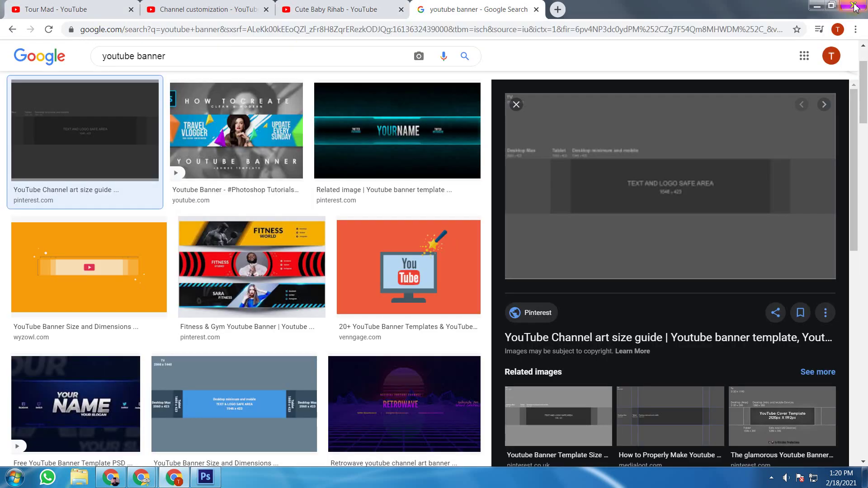
{"action": "left_click", "coordinate": [854, 6]}
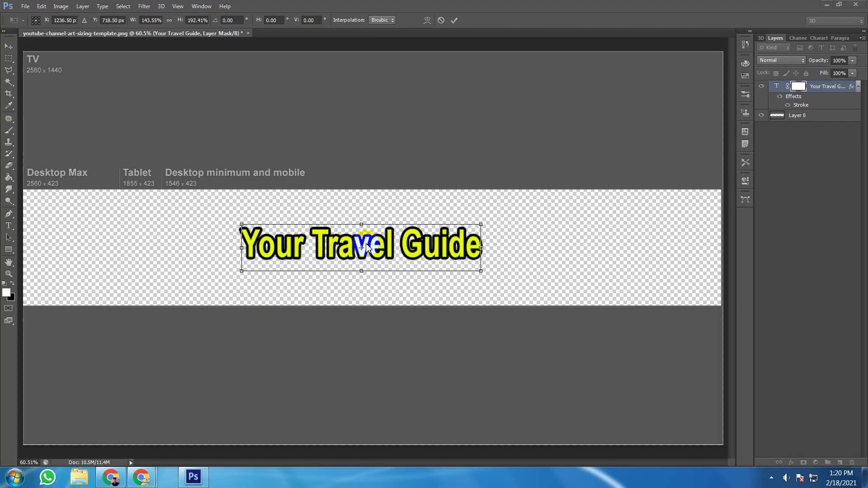
- Switch to the Chrome window with the Google Meet live class and stop sharing the screen
{"action": "left_click", "coordinate": [113, 479]}
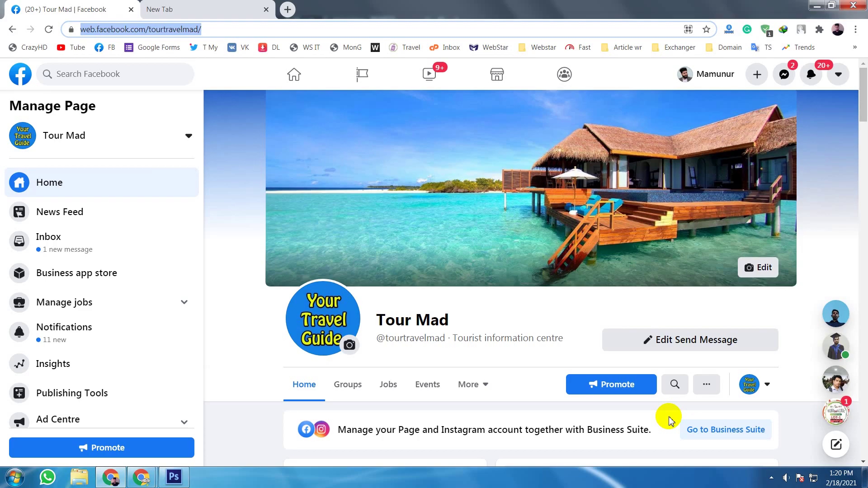
{"action": "left_click", "coordinate": [194, 6]}
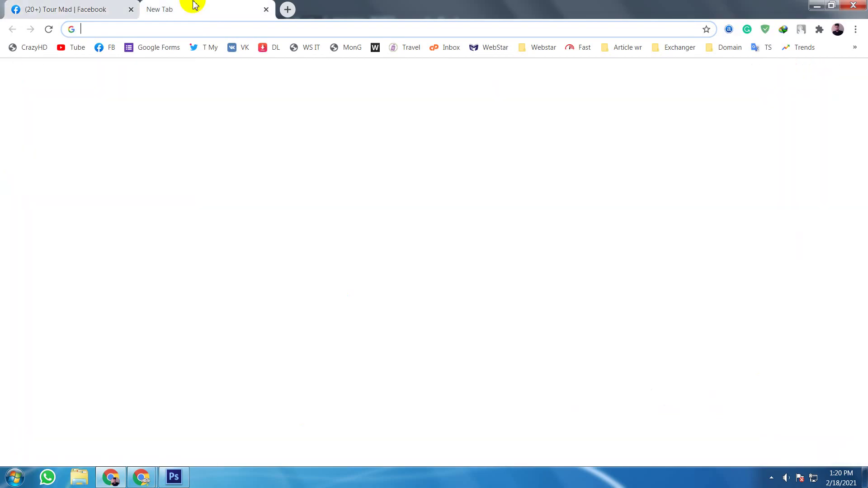
{"action": "left_click", "coordinate": [142, 479]}
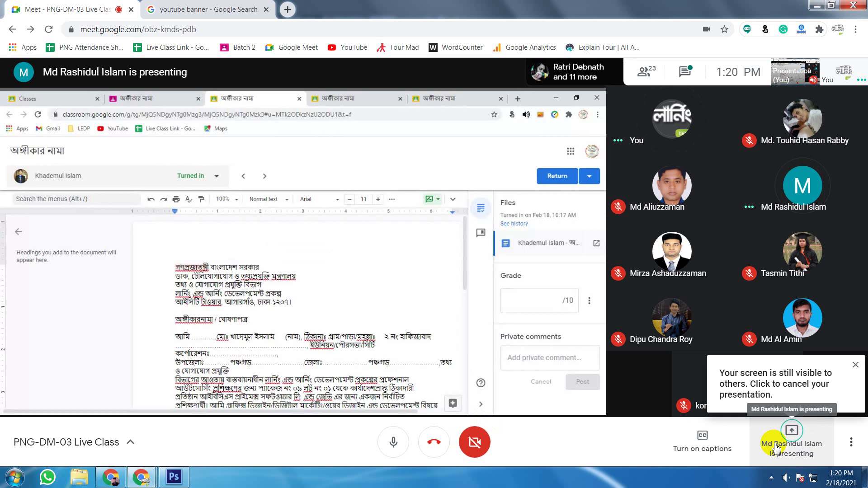
{"action": "left_click", "coordinate": [818, 445]}
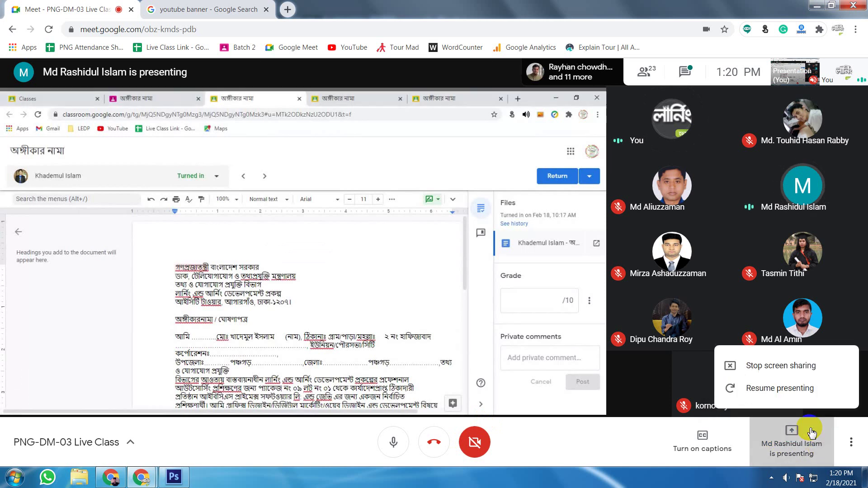
{"action": "left_click", "coordinate": [789, 374]}
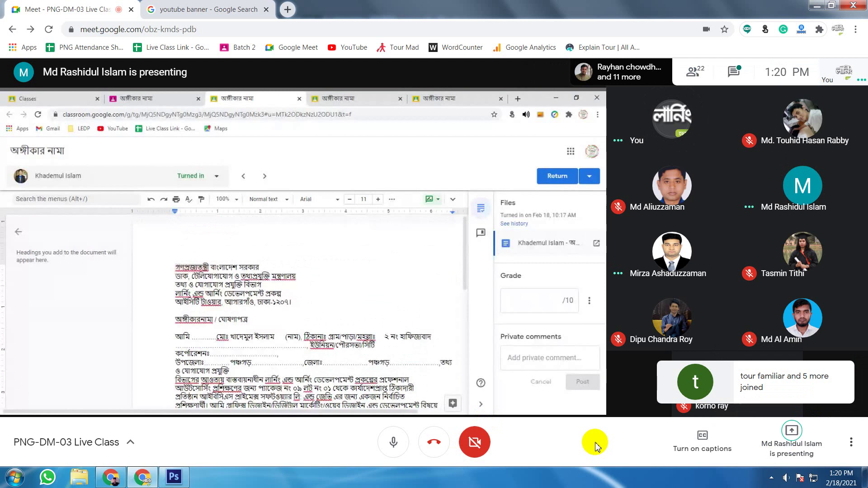